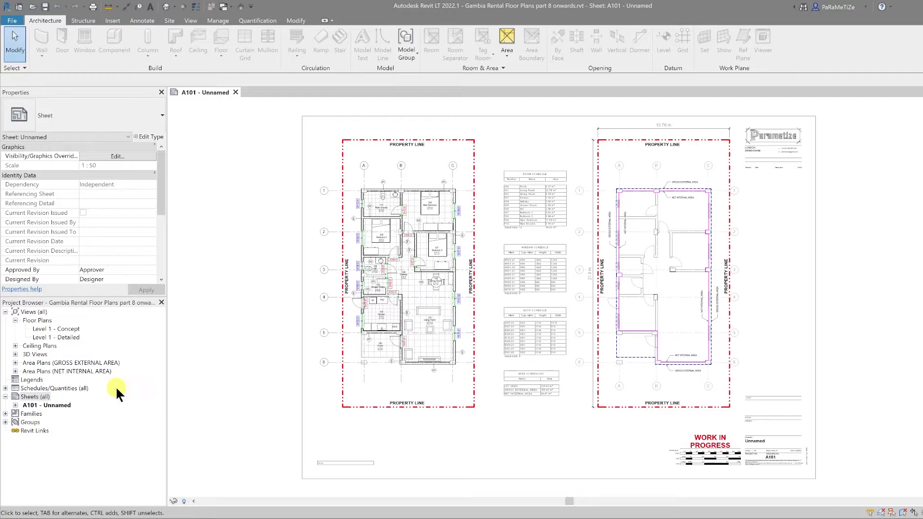
Create a new sheet A102 from the Sheets list using the A1 Standard titleblock.
right_click(40, 397)
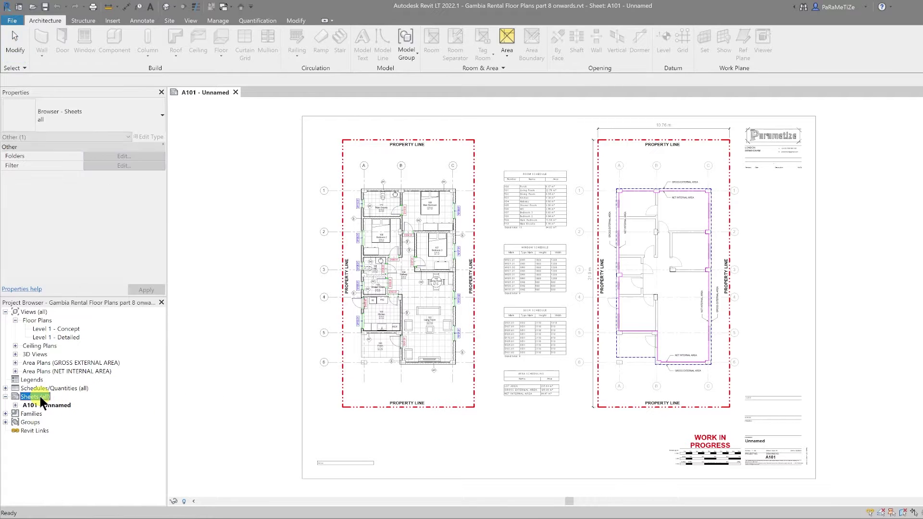
left_click(84, 399)
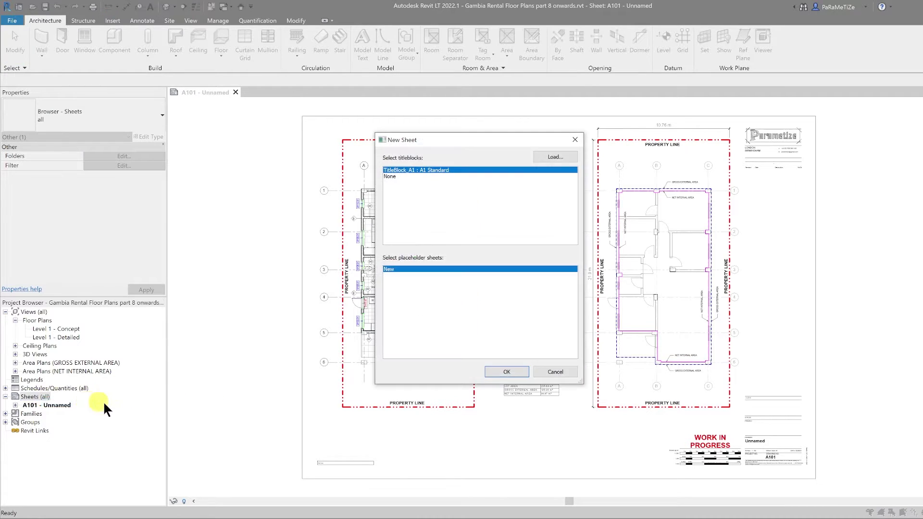
left_click(506, 371)
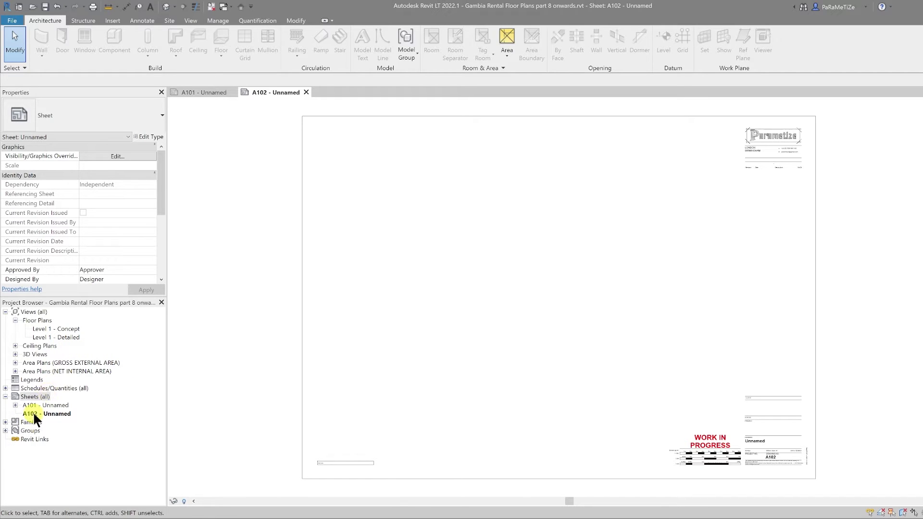
Duplicate the Level 1 - Detailed floor plan with its detailing.
left_click(57, 338)
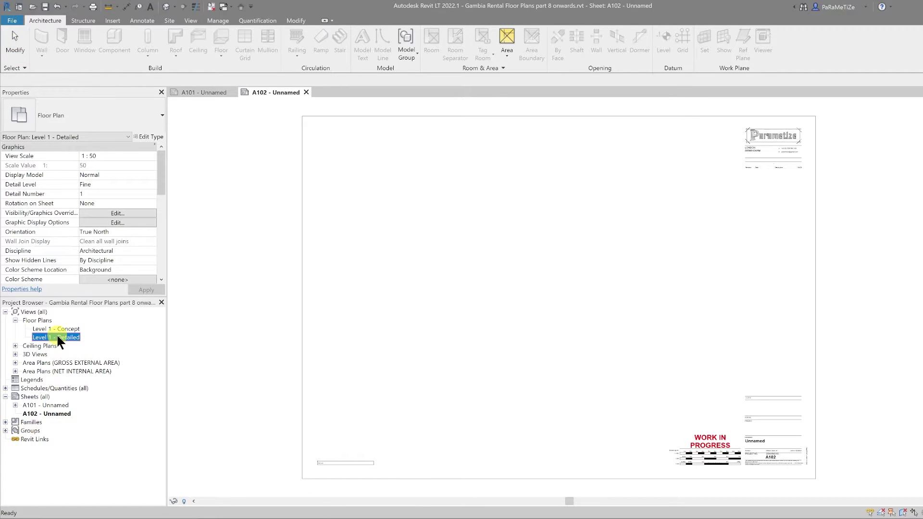
right_click(57, 338)
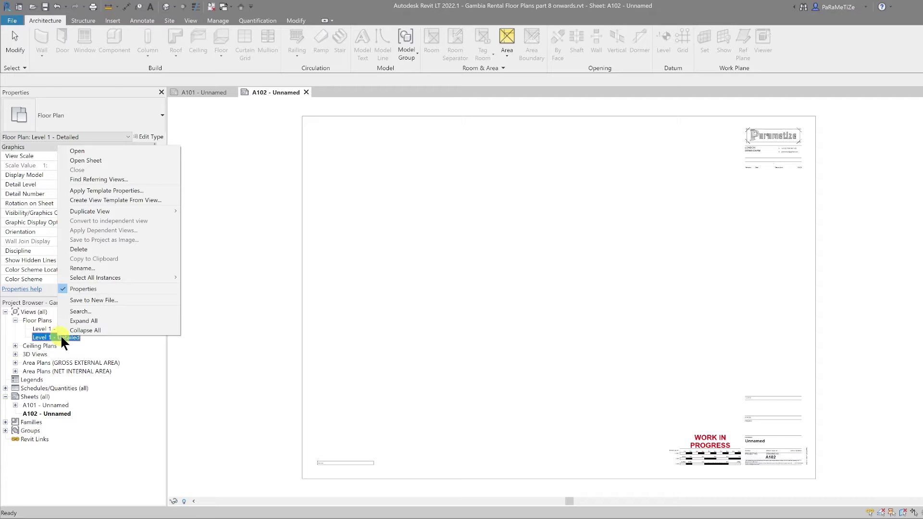
mouse_move(135, 210)
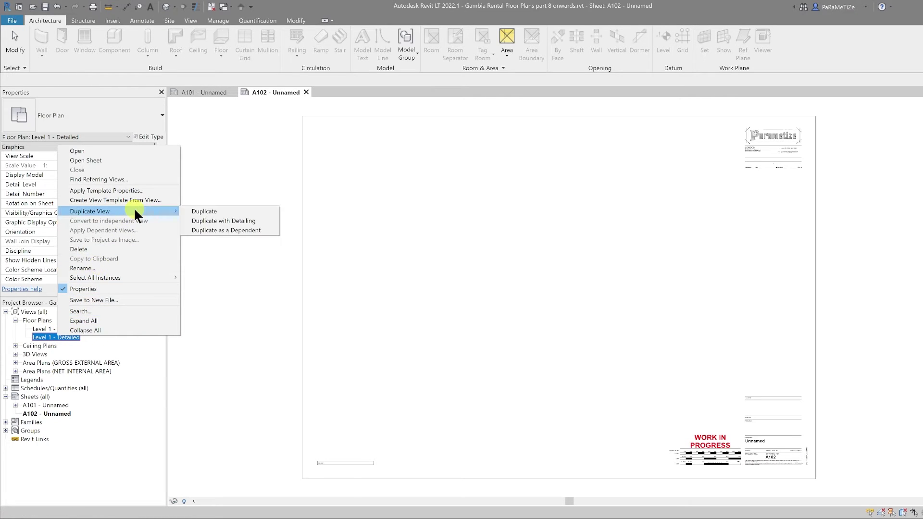
left_click(232, 221)
Rename the copied plan to 'Level 1 - Detailed Rotated'.
right_click(92, 344)
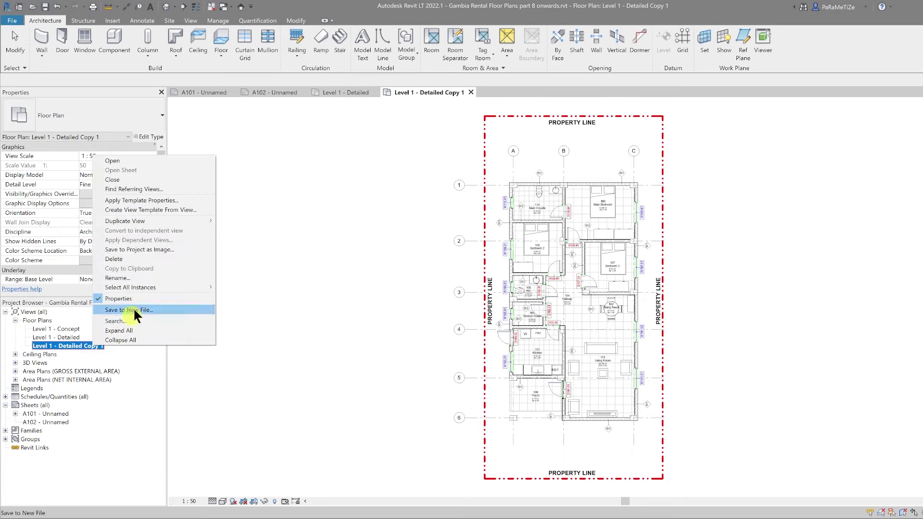
left_click(140, 277)
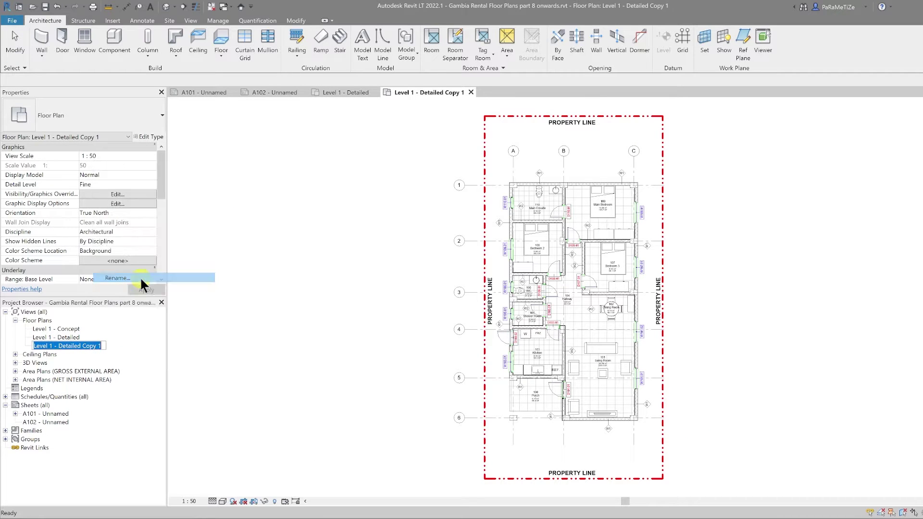
left_click(103, 347)
key("BackSpace")
key("BackSpace")
key("BackSpace")
key("BackSpace")
key("BackSpace")
key("BackSpace")
key("BackSpace")
type("Rotated")
key("Return")
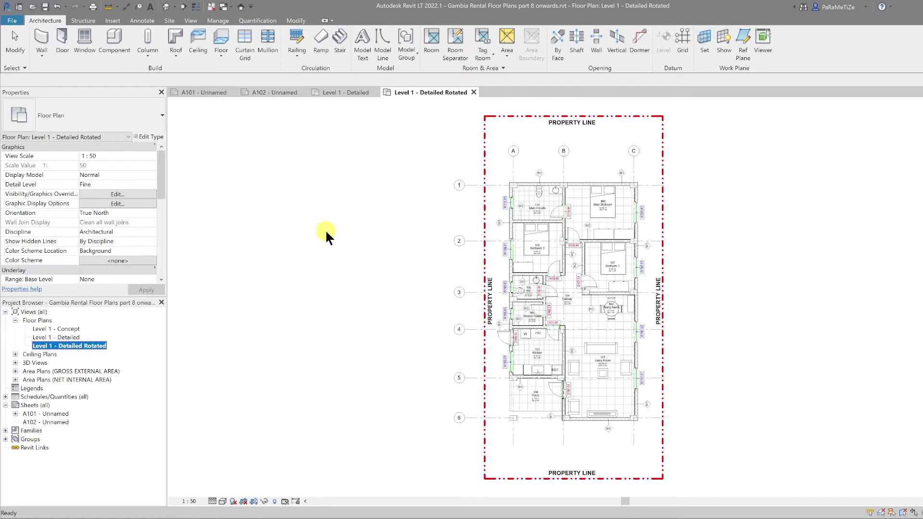
left_click(326, 232)
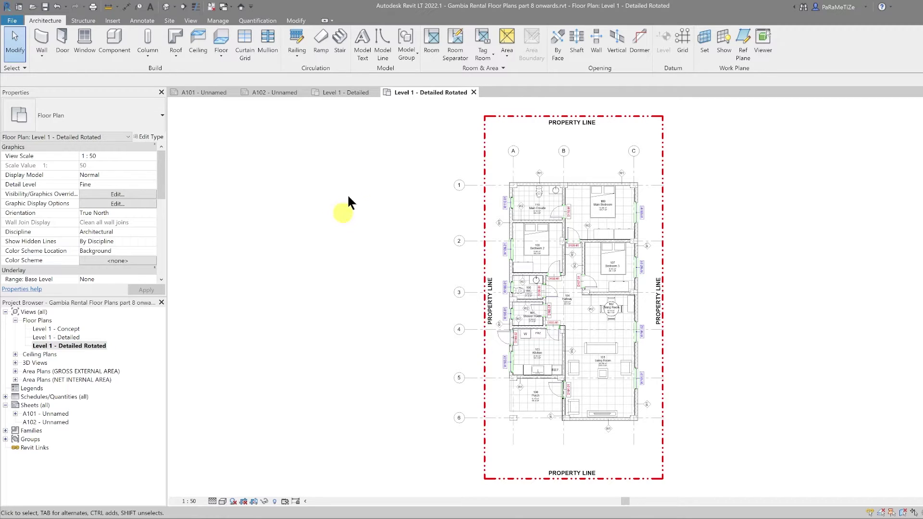
Close the open floor plan views and sheet A101, leaving only A102 open.
left_click(473, 92)
left_click(373, 91)
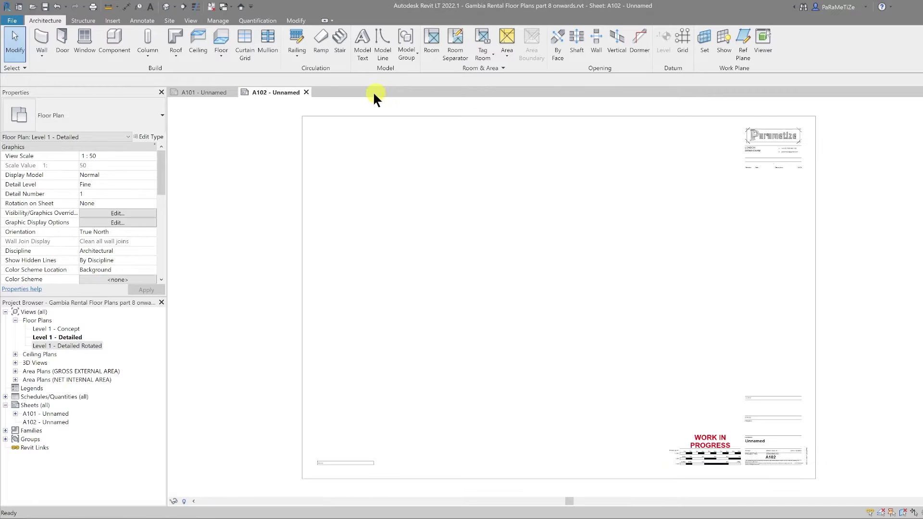
left_click(230, 90)
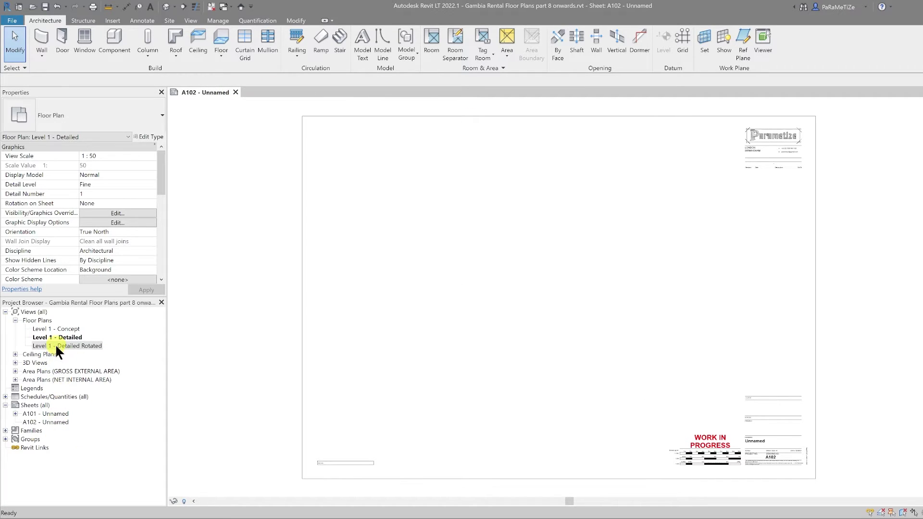
Place Level 1 - Detailed Rotated on sheet A102 and select its viewport.
left_click_drag(54, 344, 470, 298)
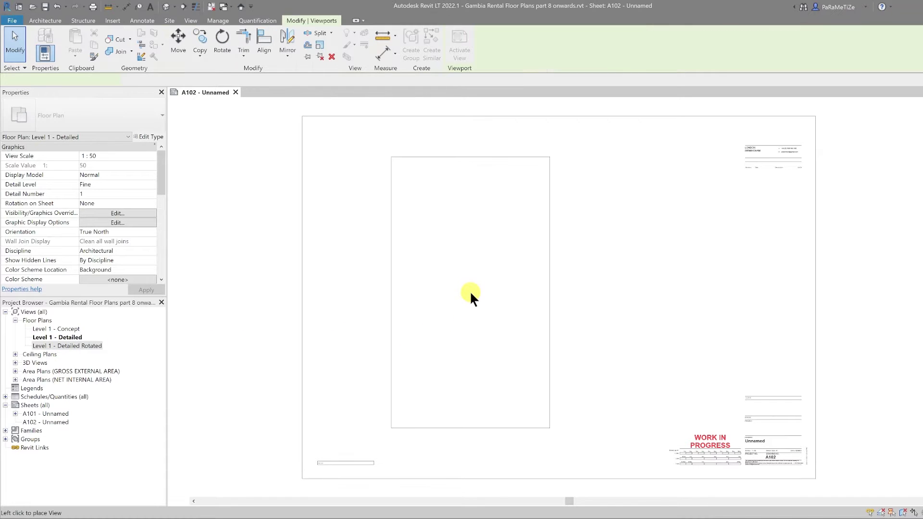
left_click(471, 294)
left_click(353, 342)
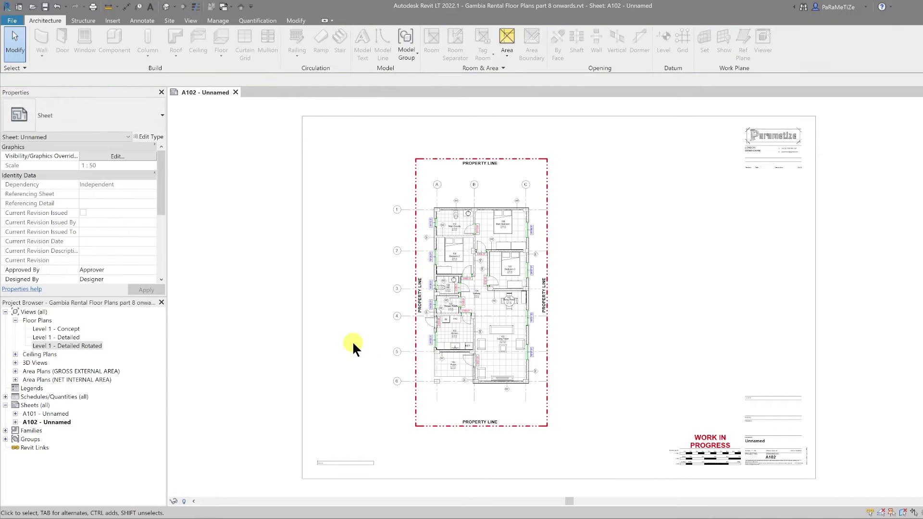
left_click(433, 311)
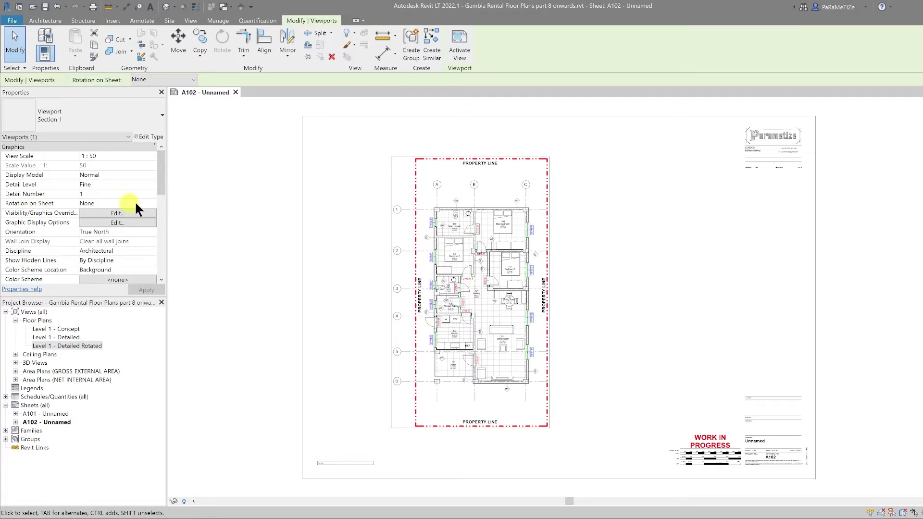
left_click(151, 202)
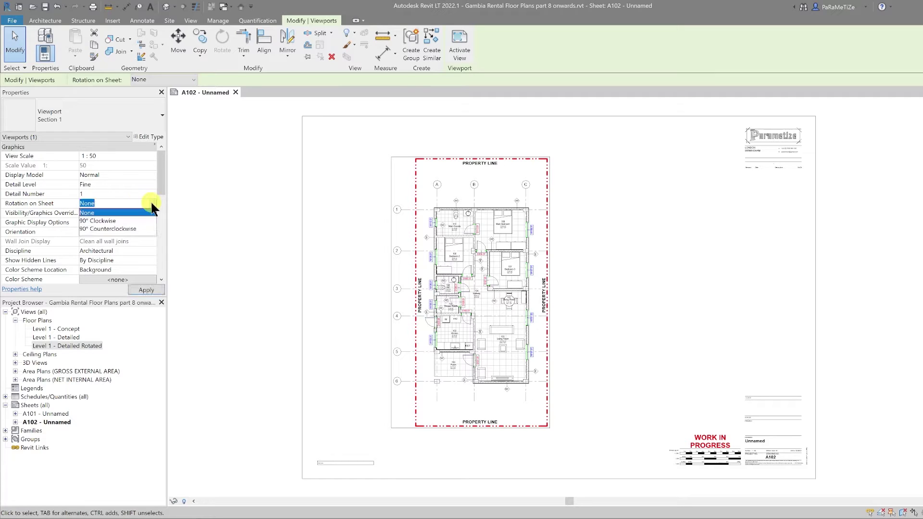
Set the viewport's Rotation on Sheet to 90° Counterclockwise and centre it on the sheet.
left_click(108, 220)
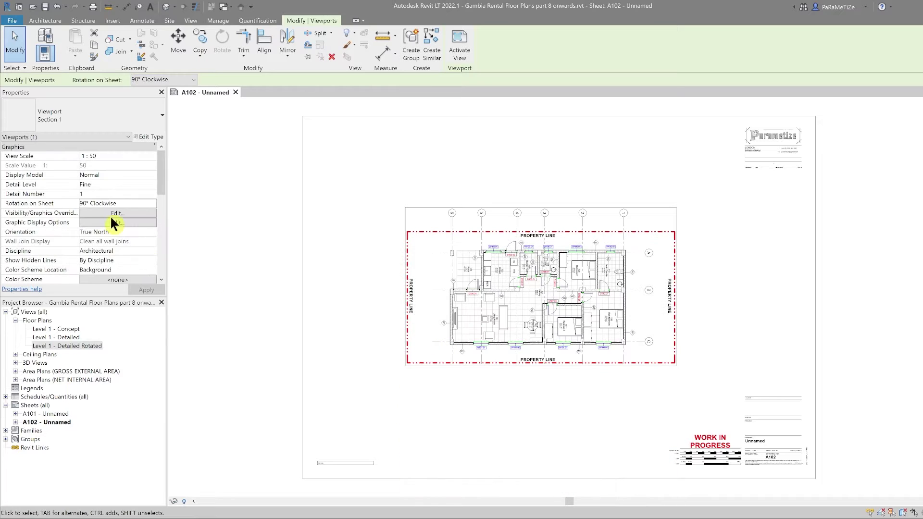
left_click(150, 203)
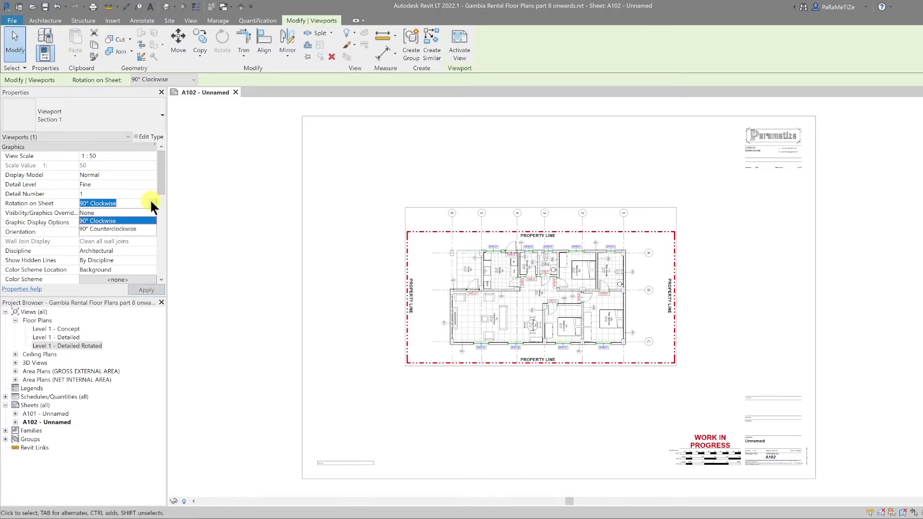
left_click(122, 227)
left_click_drag(346, 212, 571, 293)
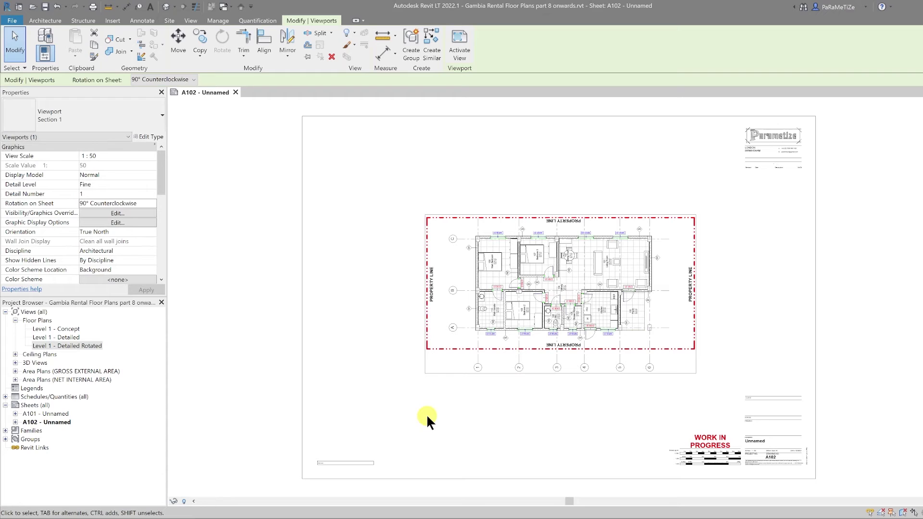
scroll(426, 414, "down", 1)
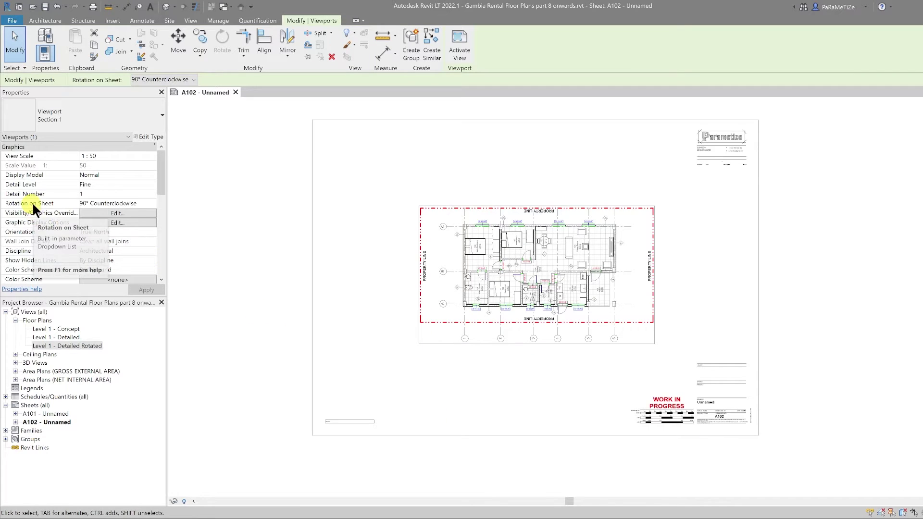
Activate the viewport, turn off Keep Readable on the PROPERTY LINE note, and rotate it upright.
scroll(552, 319, "up", 3)
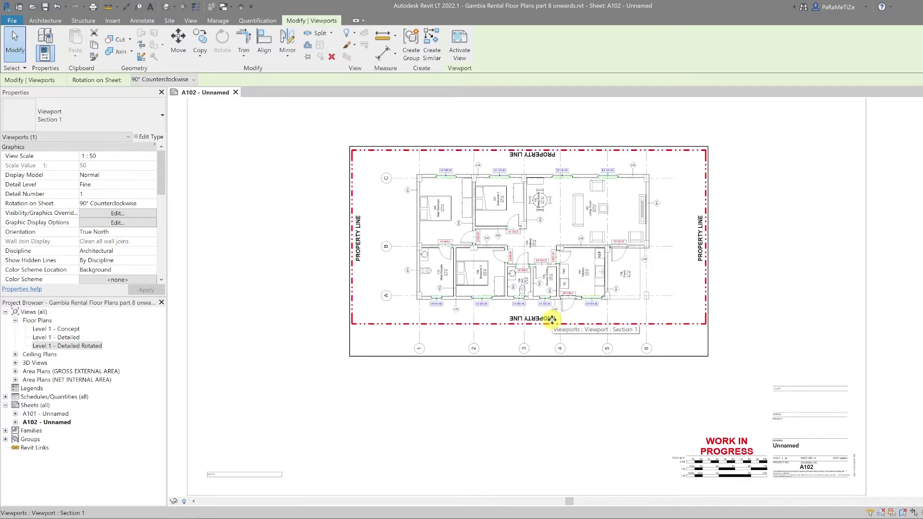
scroll(500, 313, "down", 2)
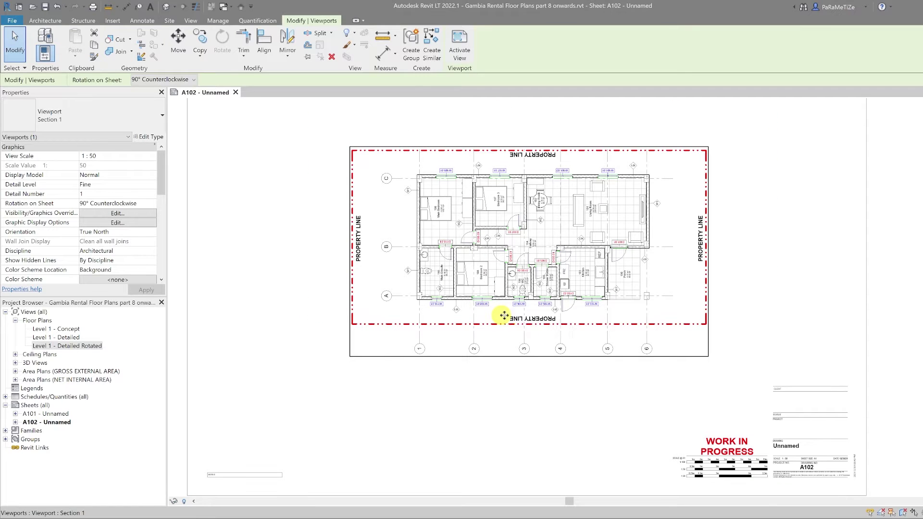
scroll(521, 323, "up", 3)
scroll(522, 323, "up", 2)
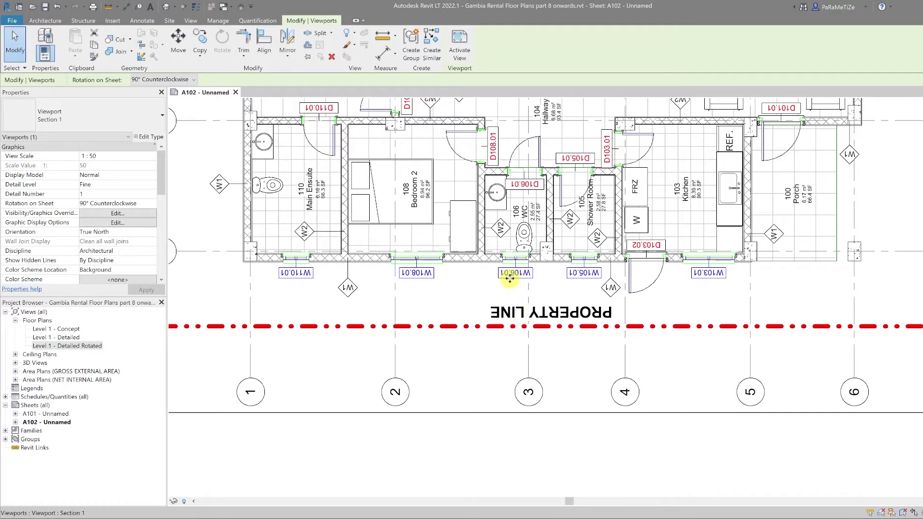
scroll(531, 313, "down", 2)
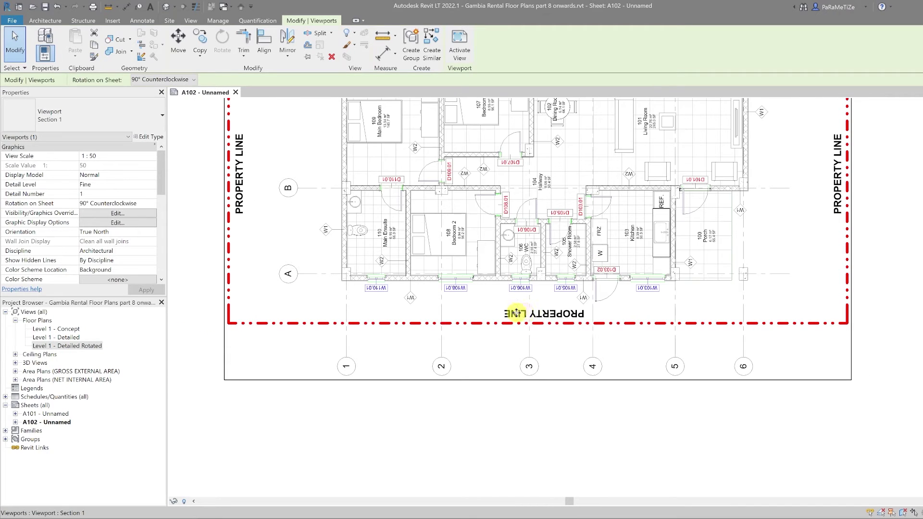
double_click(523, 318)
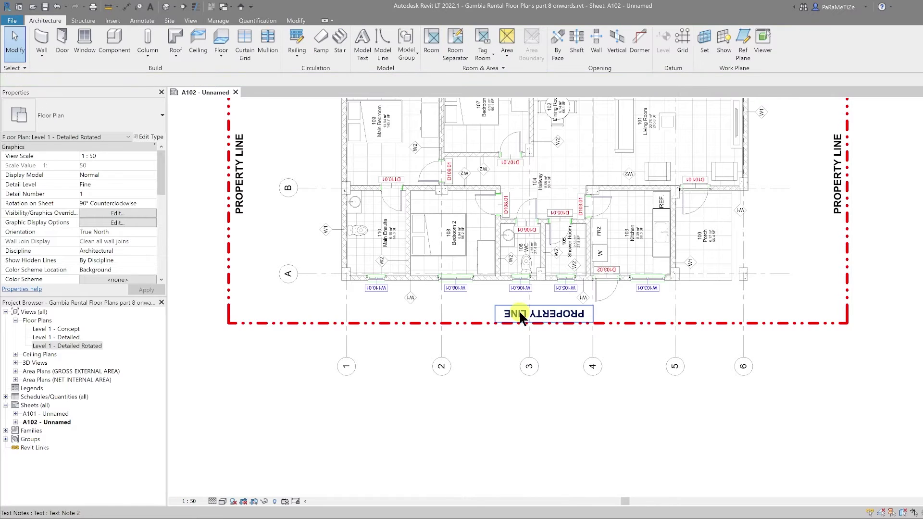
left_click(521, 318)
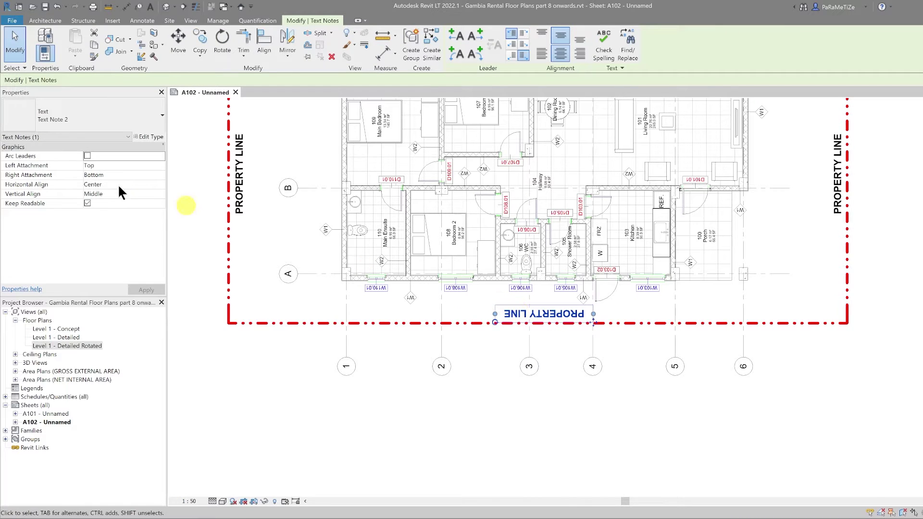
left_click(88, 204)
left_click_drag(493, 321, 552, 365)
scroll(552, 365, "down", 3)
scroll(470, 309, "up", 5)
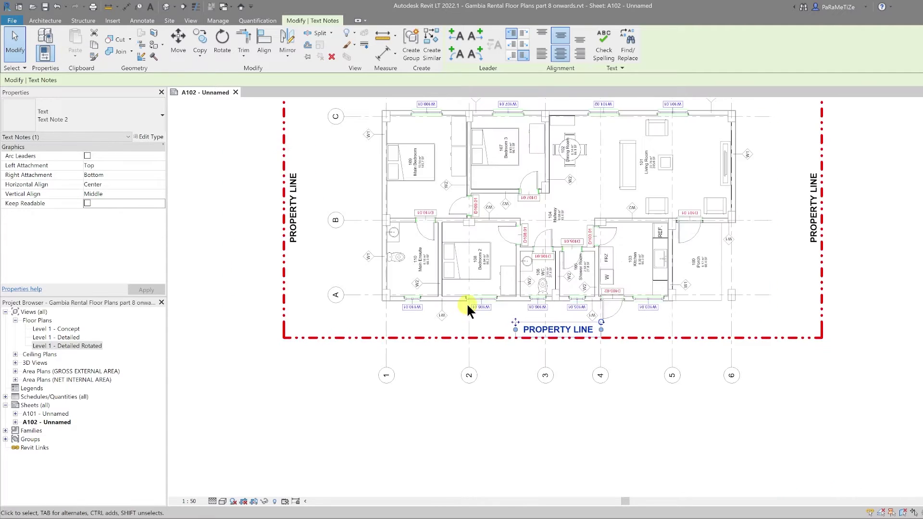
left_click(530, 347)
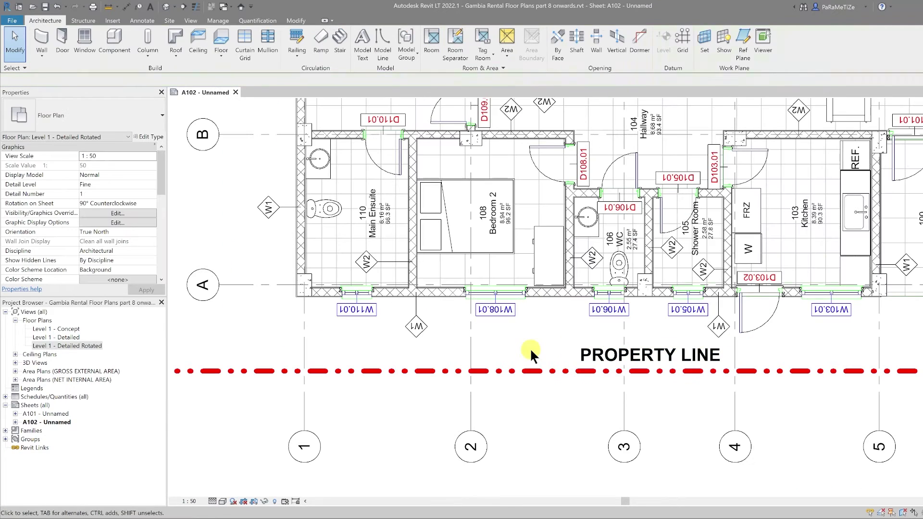
Deactivate the viewport, set its Rotation on Sheet to None, and drag it left.
left_click(491, 315)
left_click(471, 428)
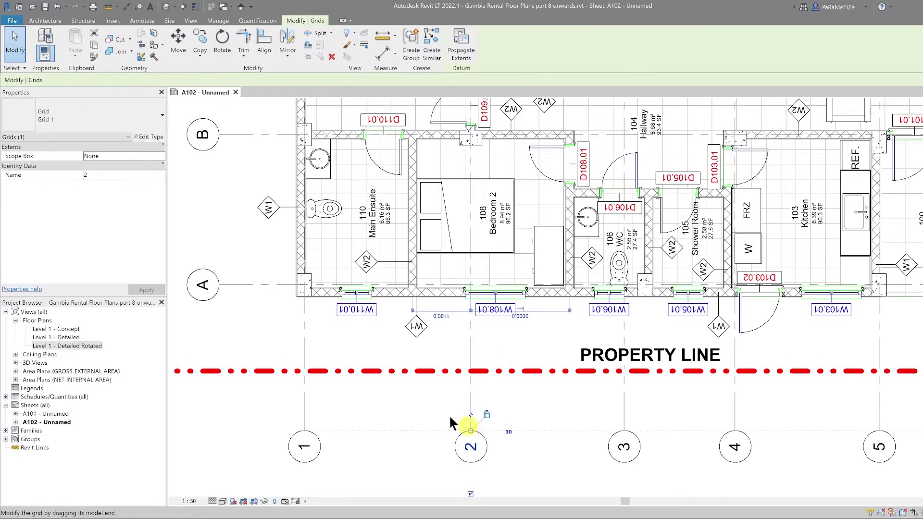
double_click(367, 292)
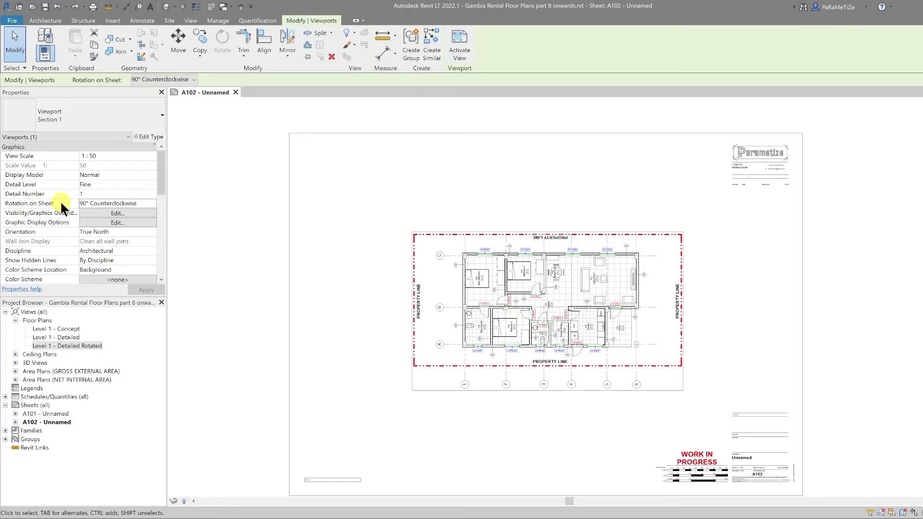
left_click(151, 203)
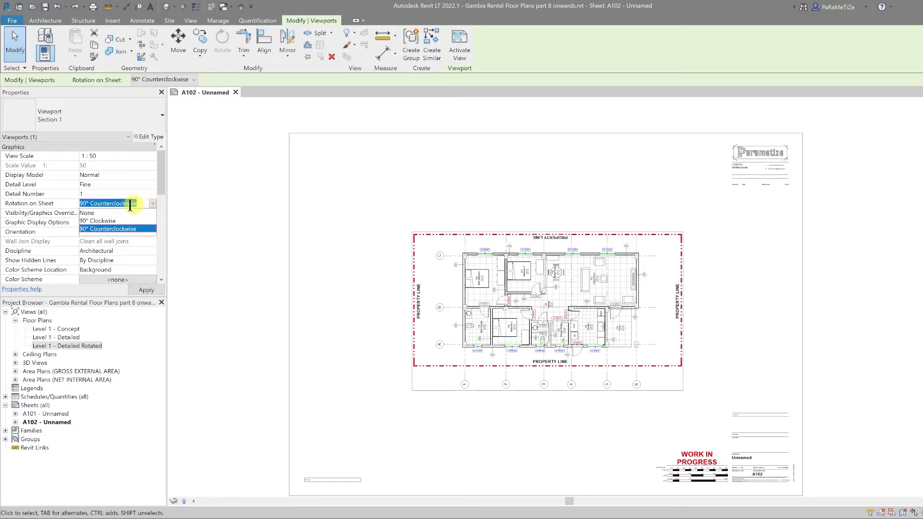
left_click(115, 211)
left_click_drag(630, 268, 346, 309)
left_click(533, 315)
Set the floor-plan viewport's Orientation property to Project North.
scroll(544, 311, "down", 1)
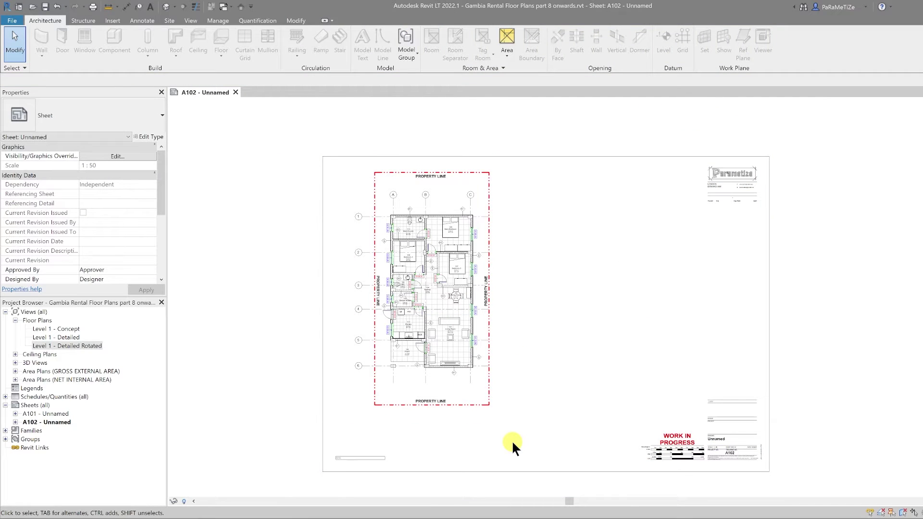
left_click(425, 360)
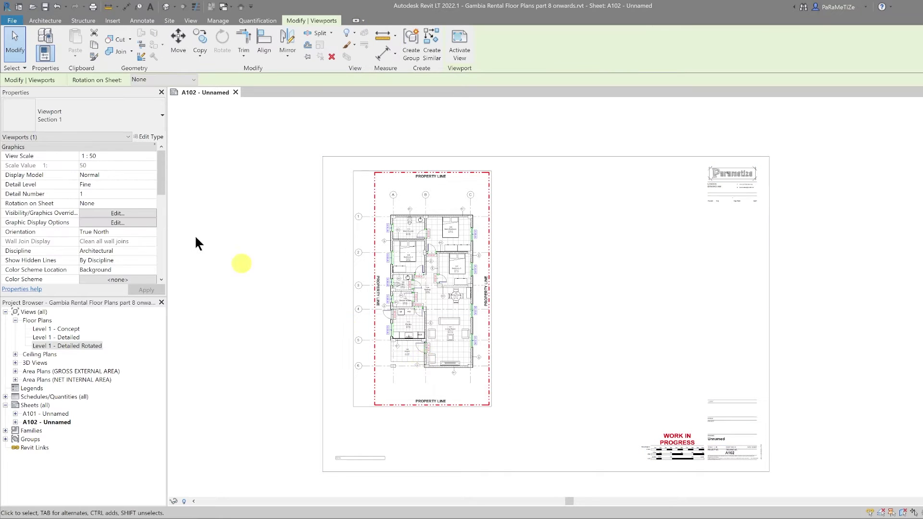
scroll(56, 164, "down", 1)
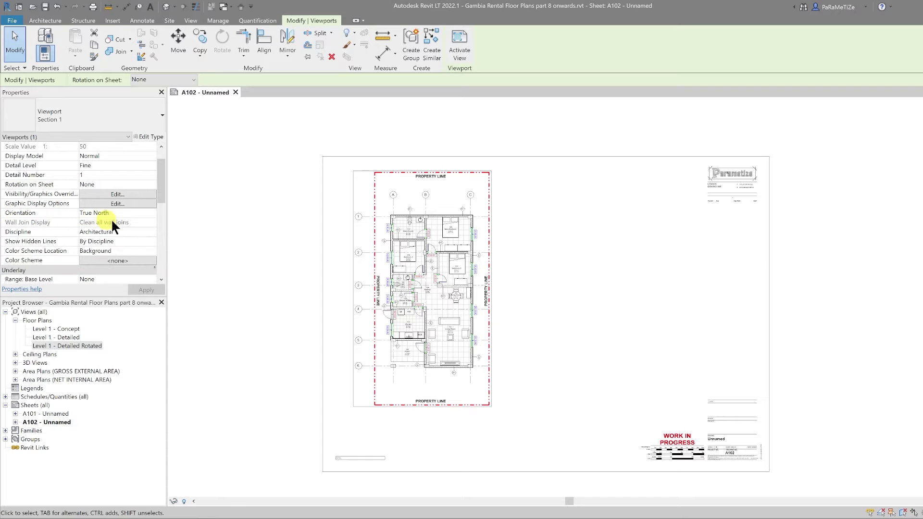
left_click(151, 212)
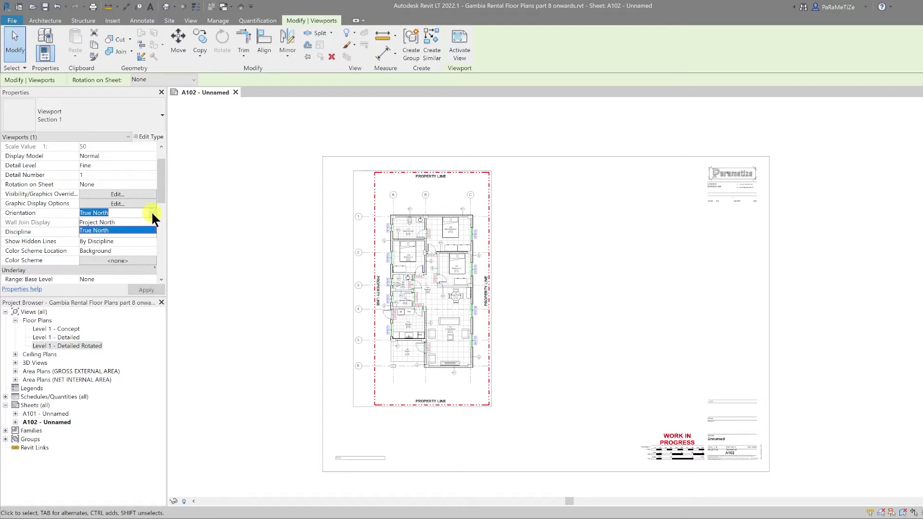
left_click(126, 221)
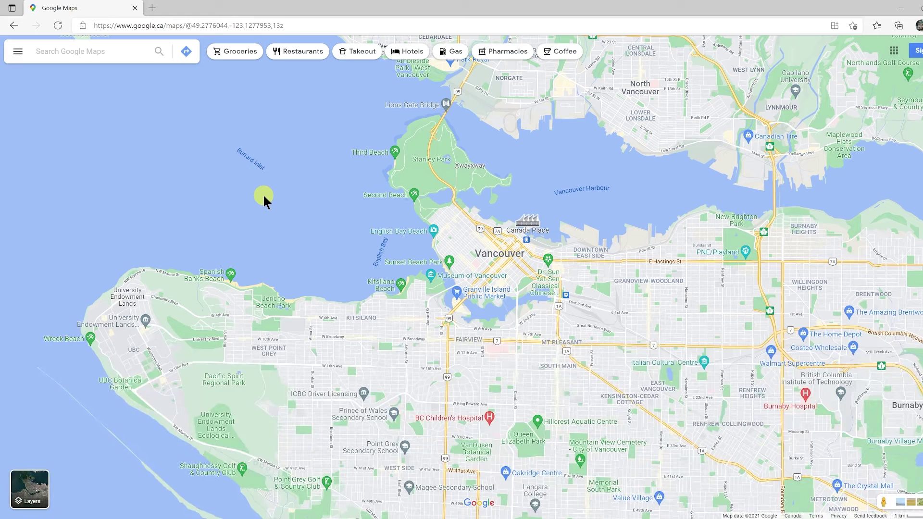
Search Google Maps for 'the gambia'.
left_click(48, 52)
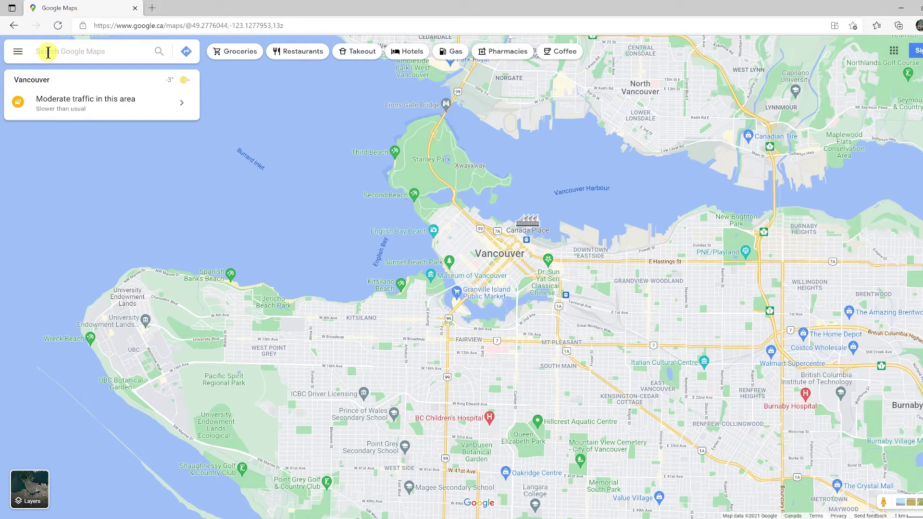
type("the ga")
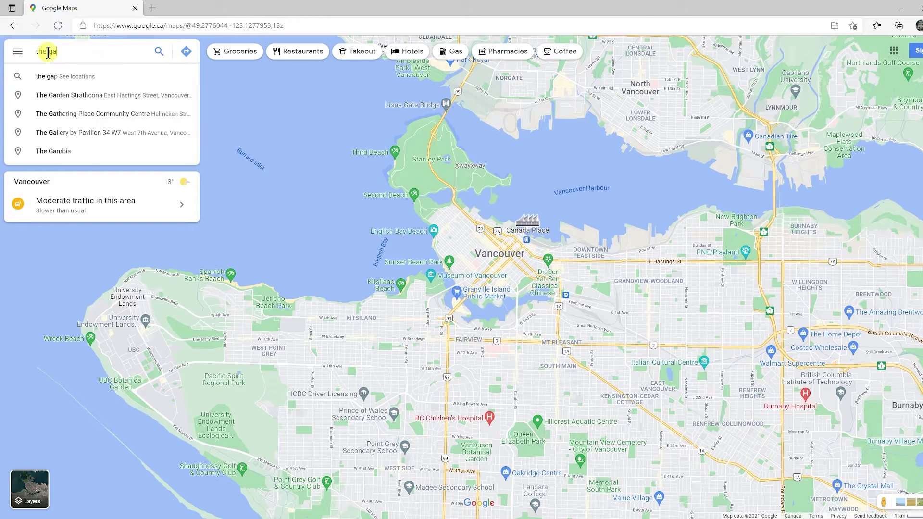
type("mbia")
key("Return")
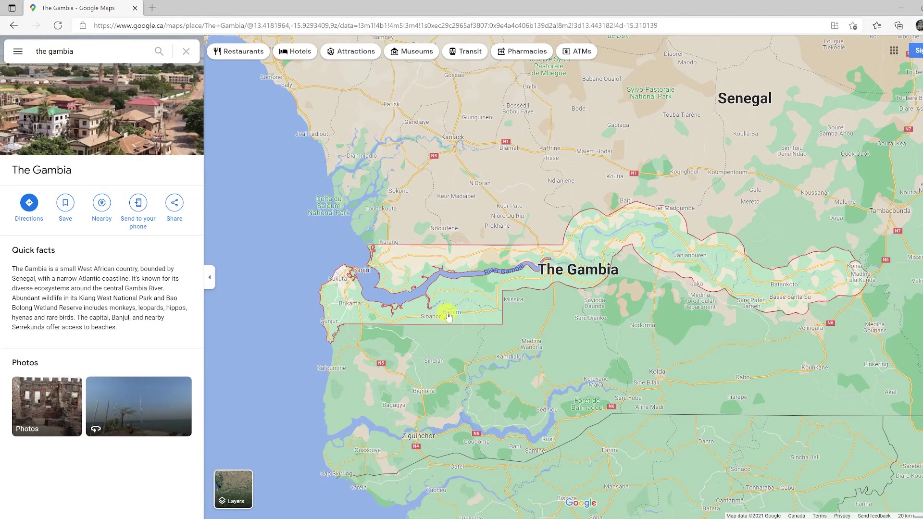
Zoom out to the world view, then back in on western Gambia around Serrekunda and Banjul.
scroll(429, 310, "down", 2)
scroll(411, 304, "down", 5)
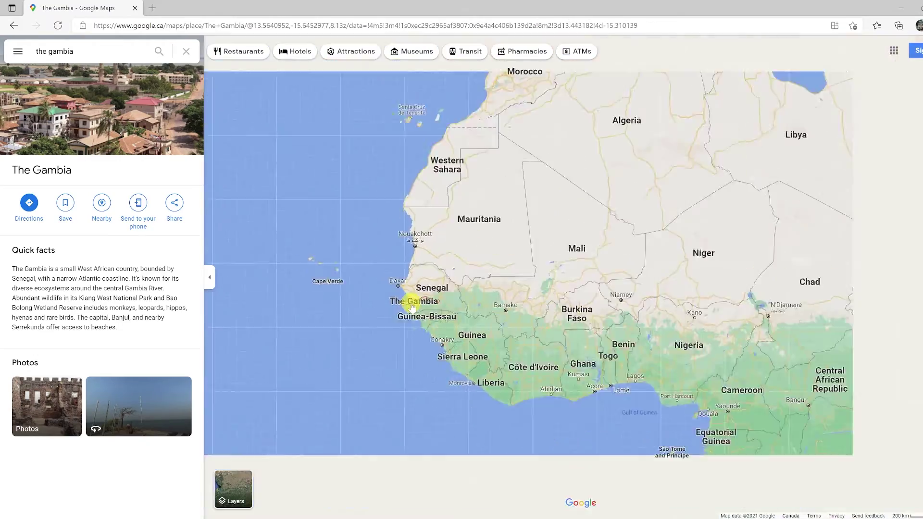
scroll(412, 308, "up", 3)
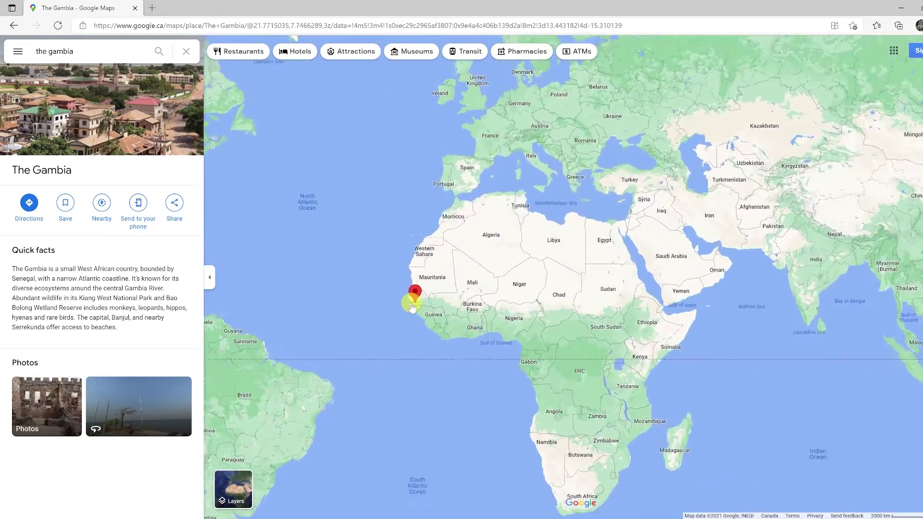
scroll(389, 304, "up", 8)
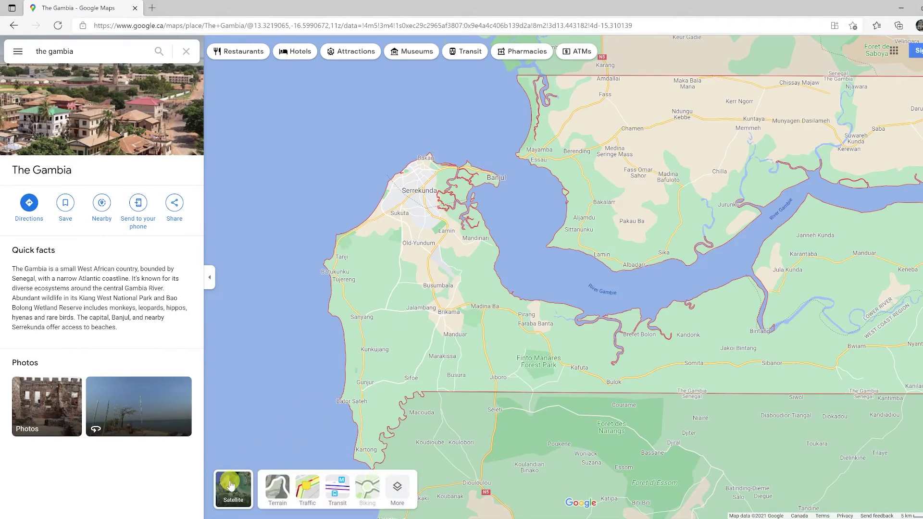
left_click(229, 483)
Zoom the satellite view in close on the rows of houses beside Salagi Forest Park.
scroll(399, 235, "up", 4)
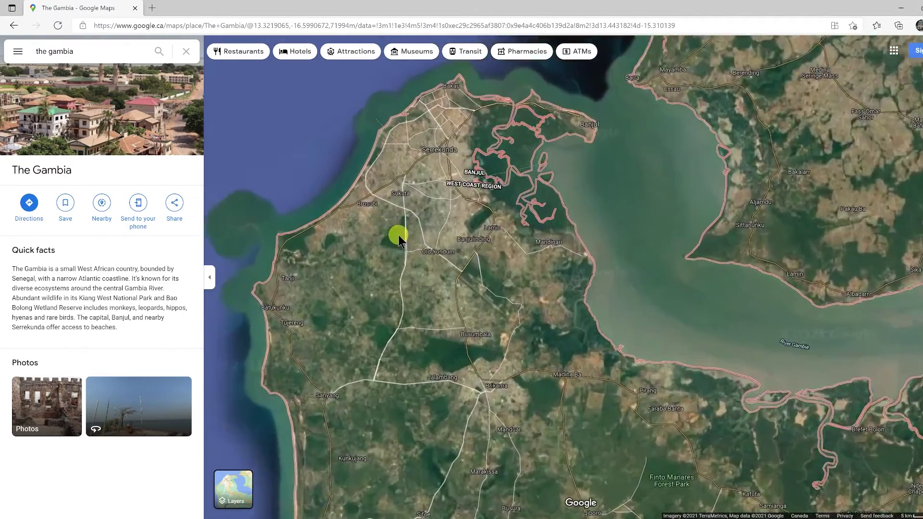
scroll(408, 235, "up", 5)
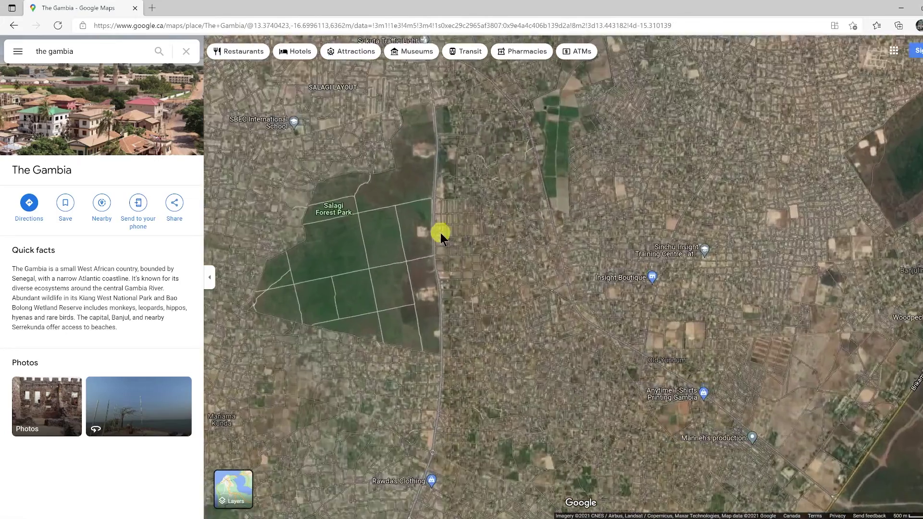
scroll(460, 177, "up", 2)
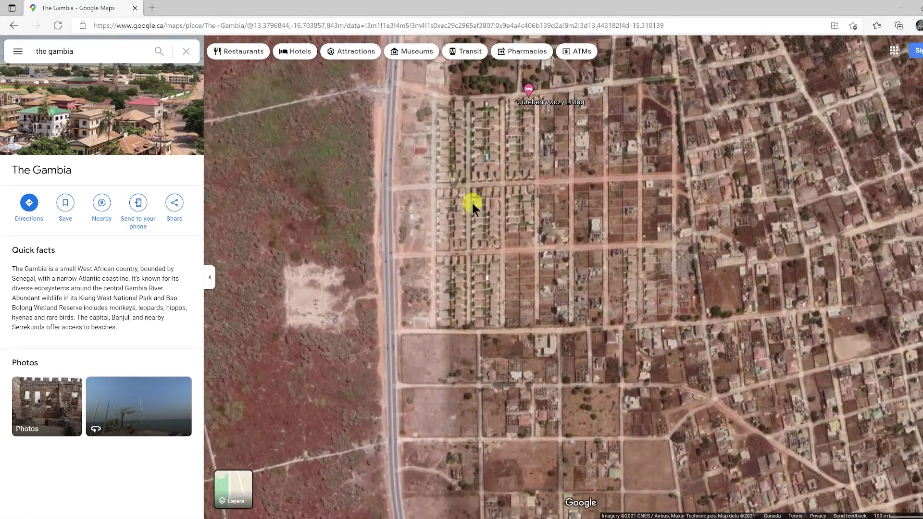
scroll(466, 412, "up", 1)
scroll(467, 411, "up", 4)
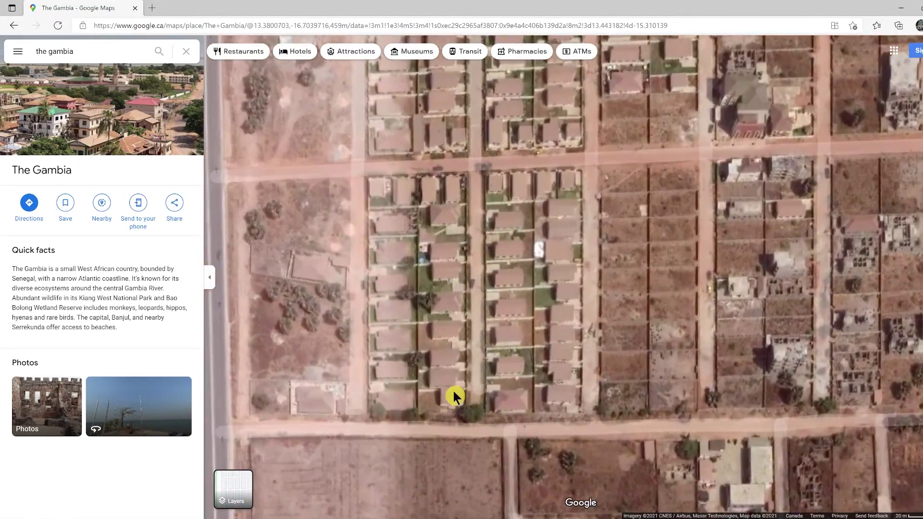
scroll(366, 303, "up", 1)
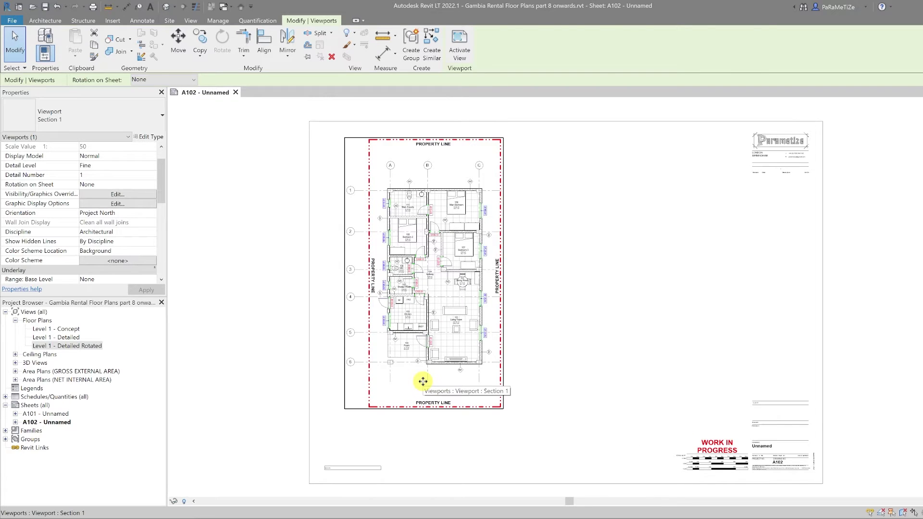
Draw a circular masking region below the plan on sheet A102.
key("Escape")
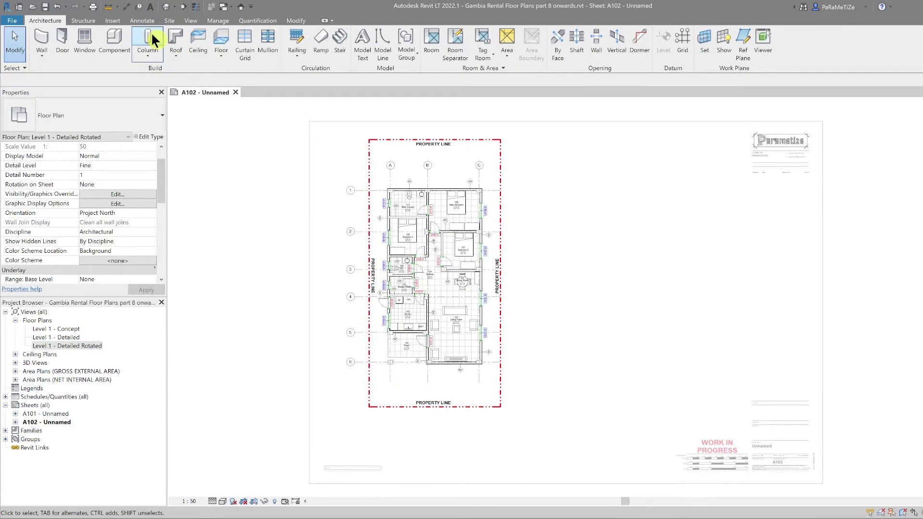
left_click(146, 21)
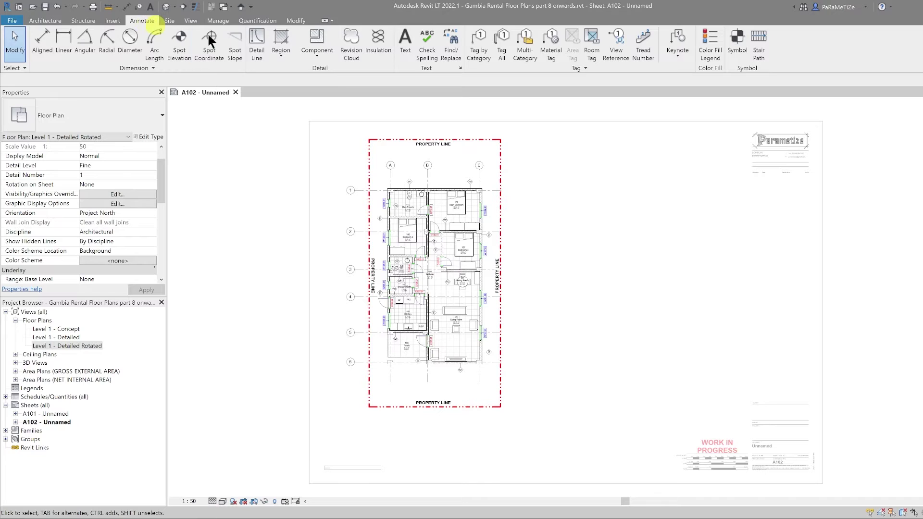
left_click(278, 54)
left_click(294, 86)
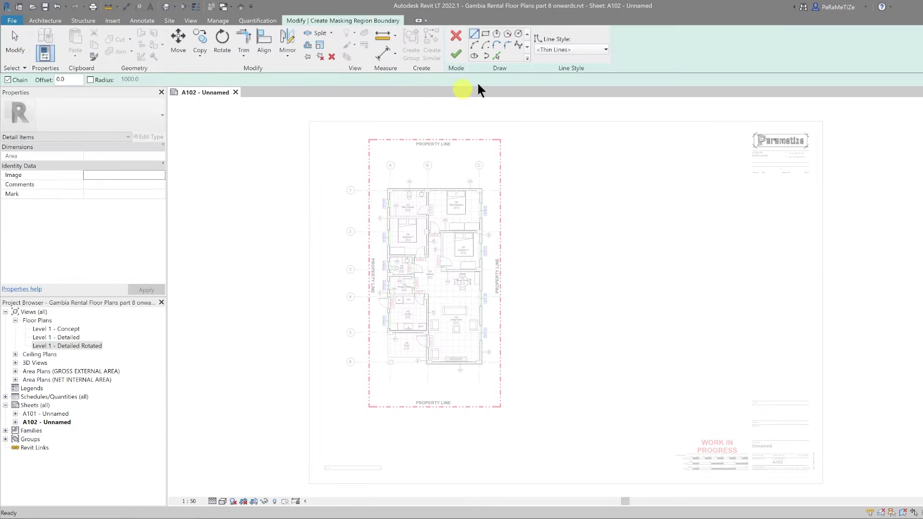
left_click(517, 33)
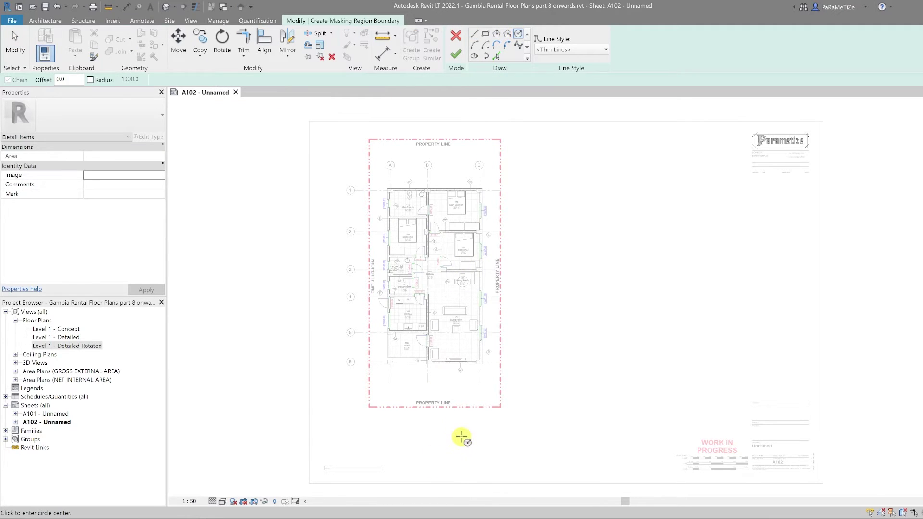
scroll(485, 432, "up", 3)
left_click(477, 418)
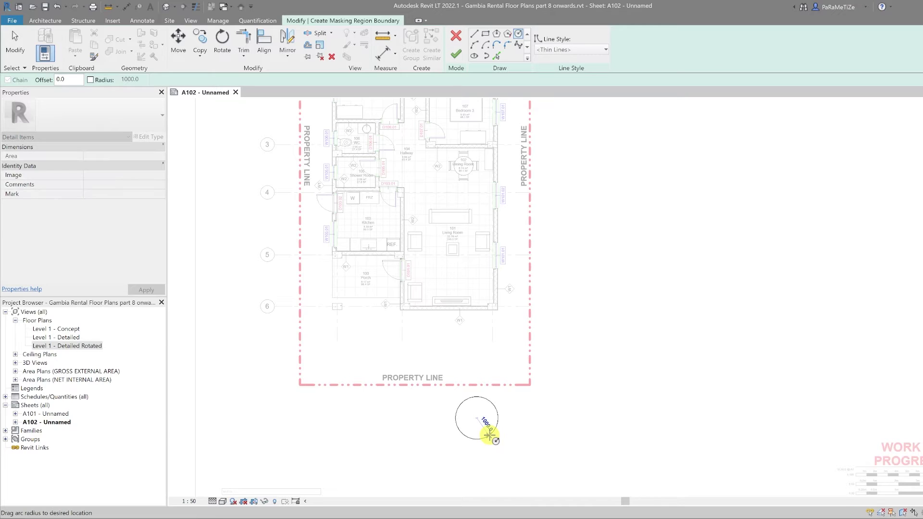
left_click(490, 435)
left_click(455, 54)
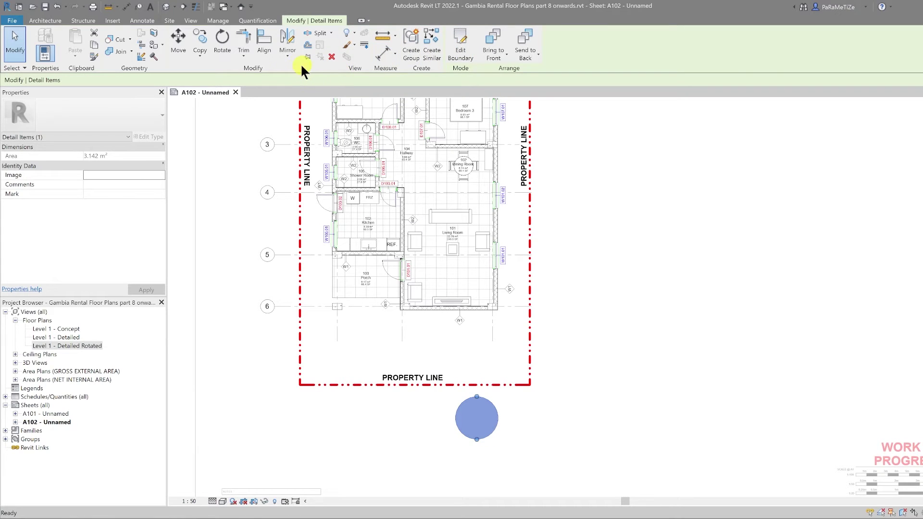
Add a solid black rectangular filled region bar inside the circle.
left_click(140, 19)
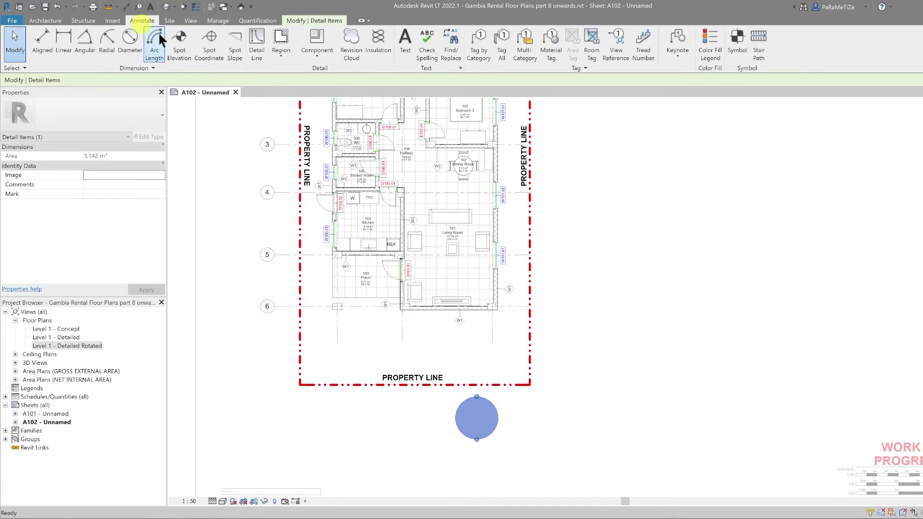
left_click(281, 52)
left_click(294, 73)
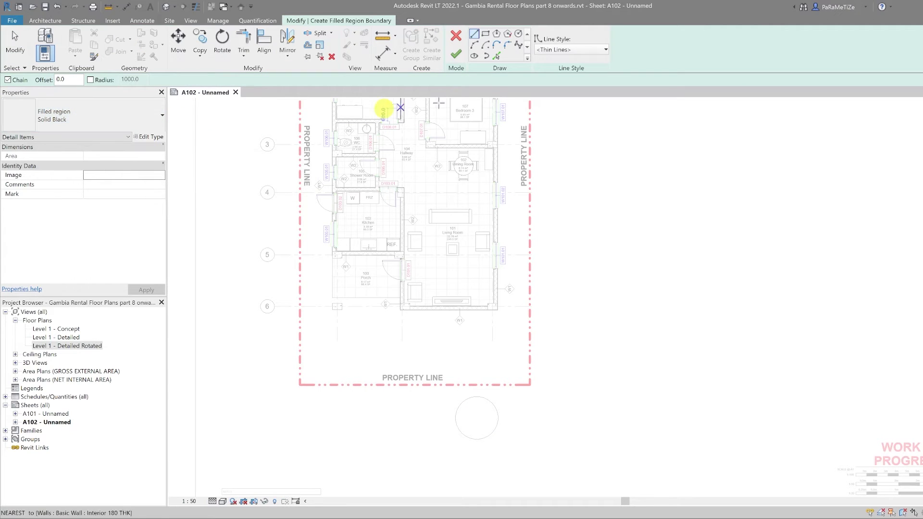
left_click(485, 33)
scroll(493, 429, "up", 5)
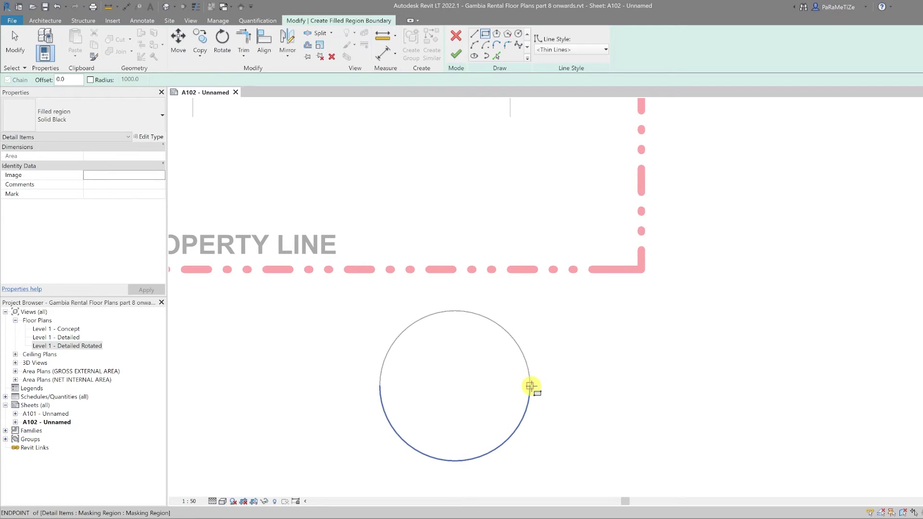
left_click(531, 386)
scroll(493, 394, "up", 2)
left_click(429, 373)
left_click(494, 356)
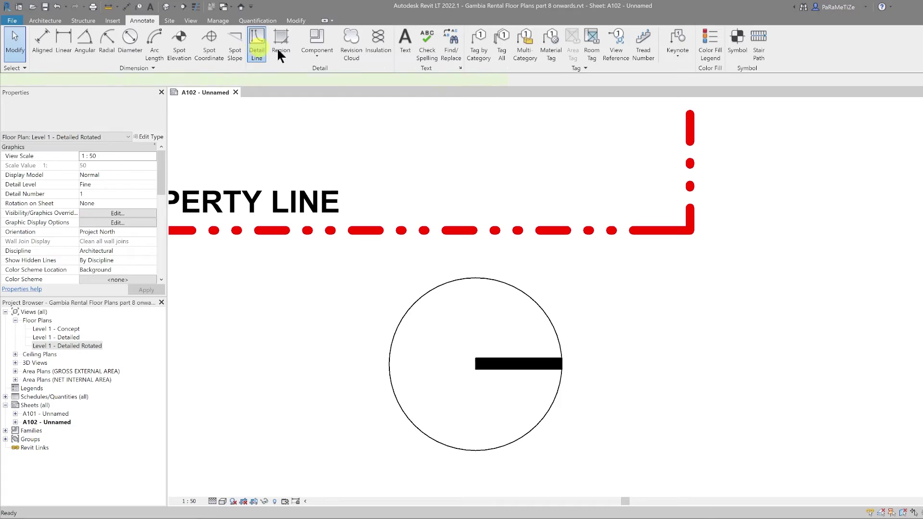
Draw Thin Lines detail lines across the circle horizontally and vertically, then zoom to fit.
left_click(277, 48)
left_click(530, 48)
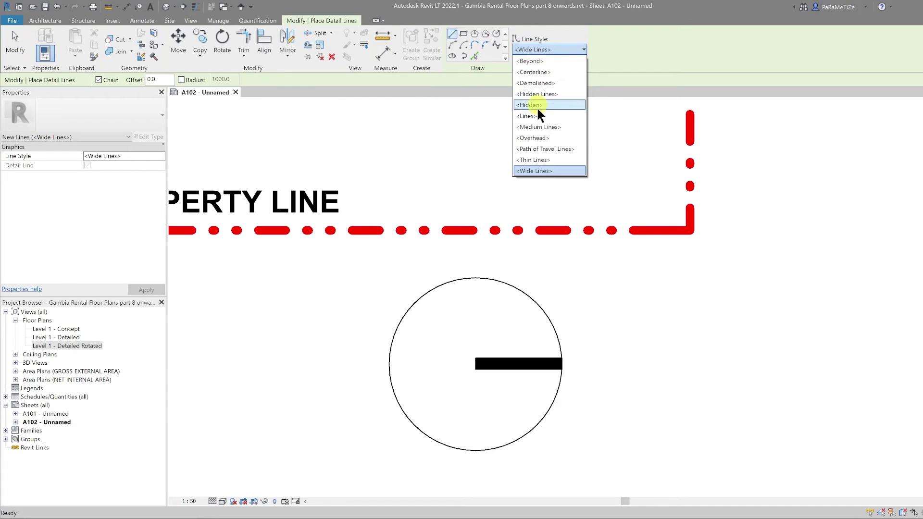
left_click(547, 161)
left_click(389, 364)
left_click(475, 364)
key("Escape")
left_click(475, 278)
left_click(475, 450)
key("Escape")
key("Escape")
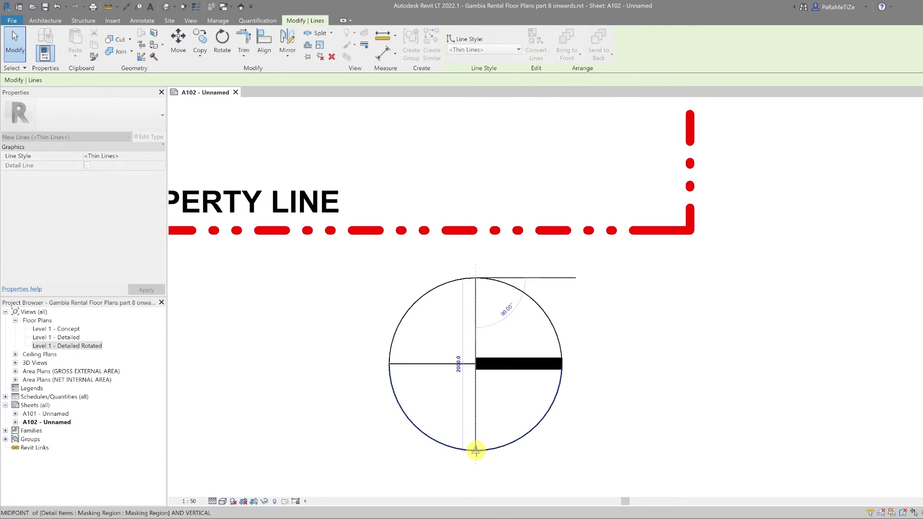
key("Escape")
key("z")
key("f")
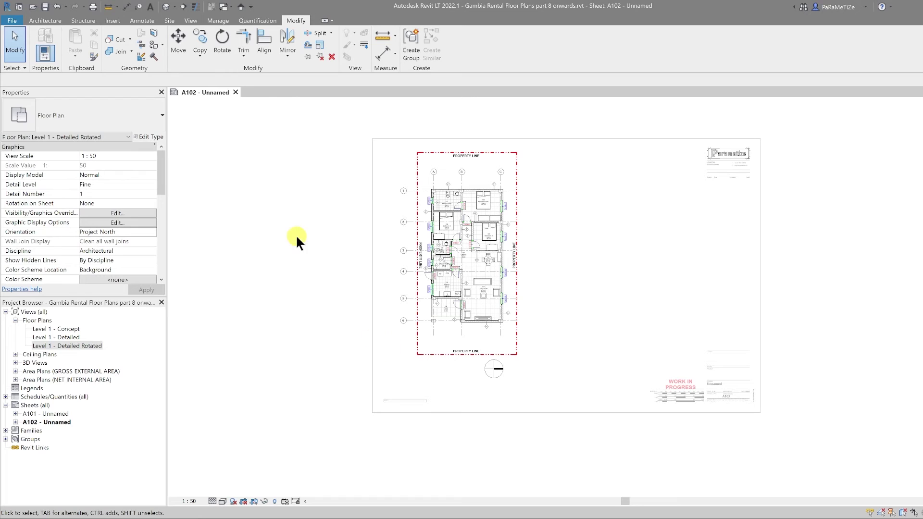
Try Rotate True North from Manage > Position and dismiss the view orientation warning.
left_click(218, 20)
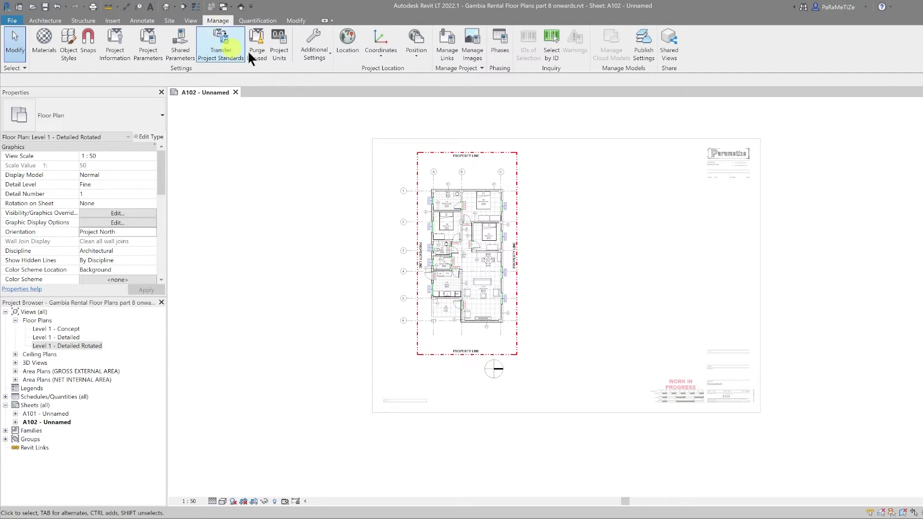
left_click(417, 48)
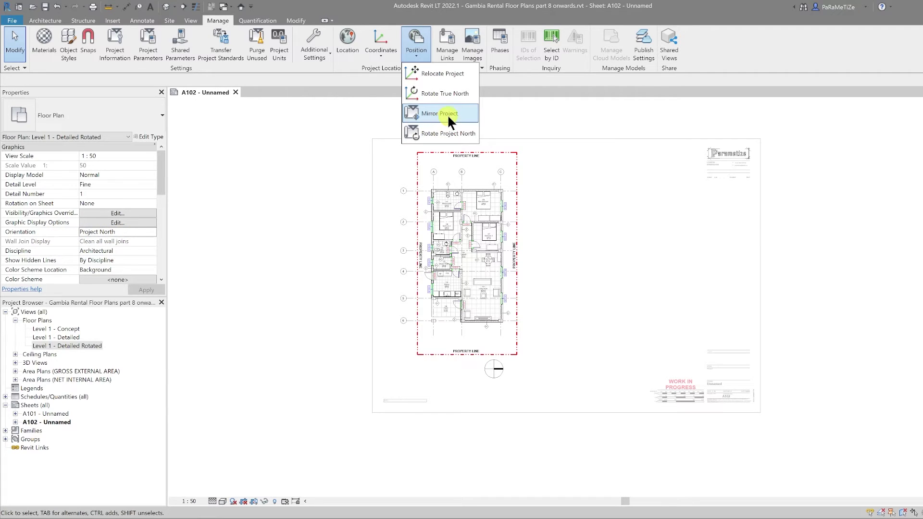
left_click(447, 94)
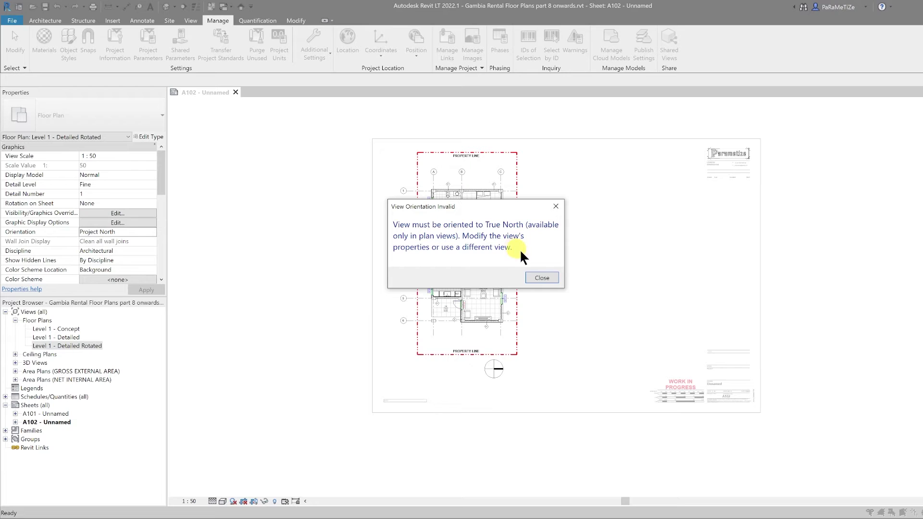
left_click(541, 277)
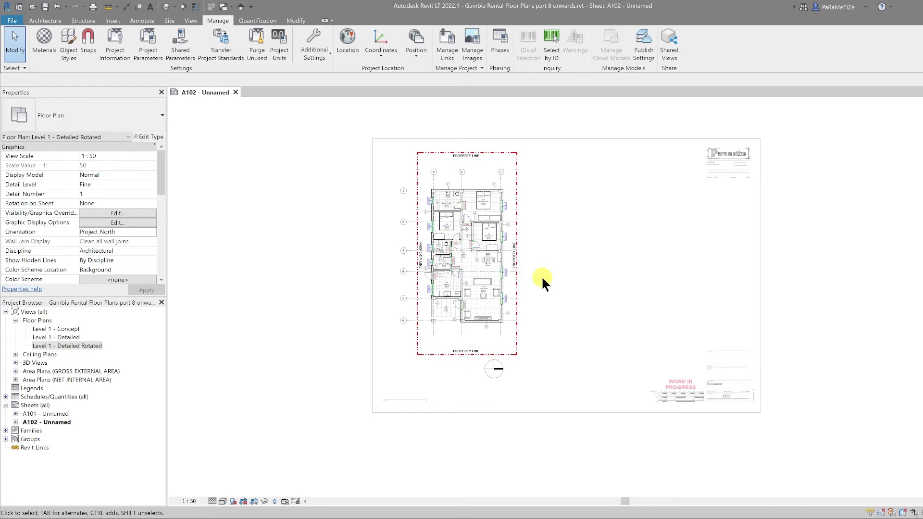
Set the Level 1 - Detailed Rotated plan's Orientation property to True North.
left_click(152, 229)
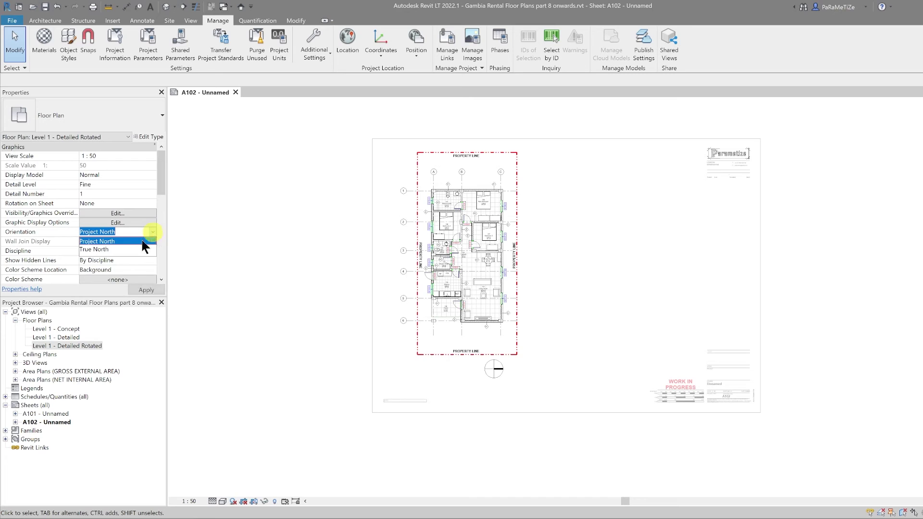
left_click(100, 250)
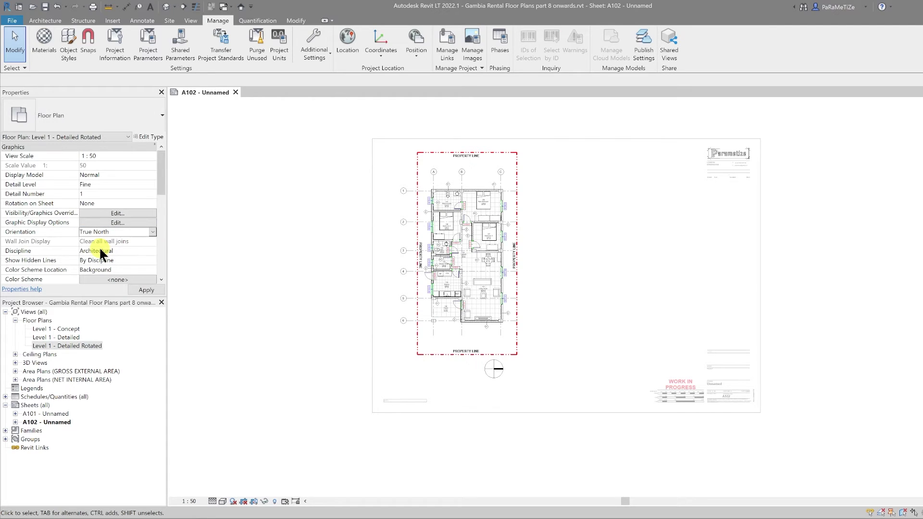
left_click(414, 52)
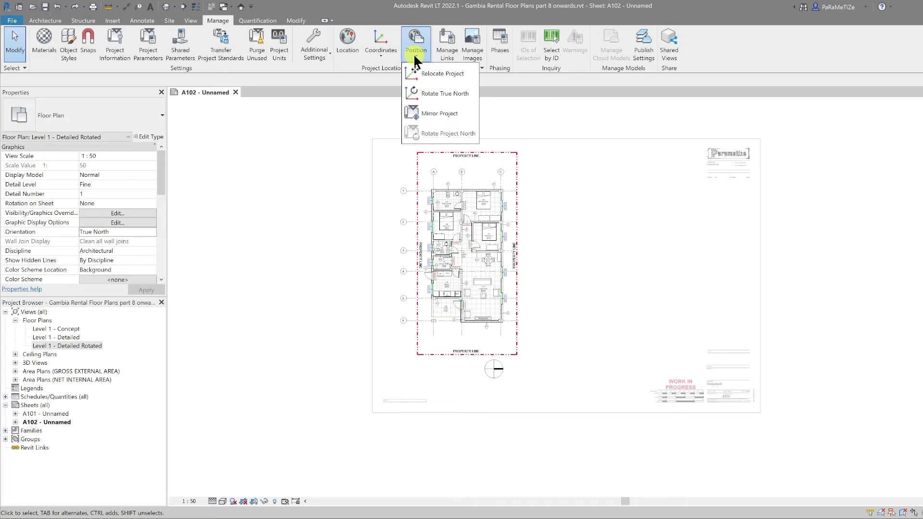
Rotate the project 90° to true north about a newly placed rotation centre, turning the plan landscape.
left_click(434, 92)
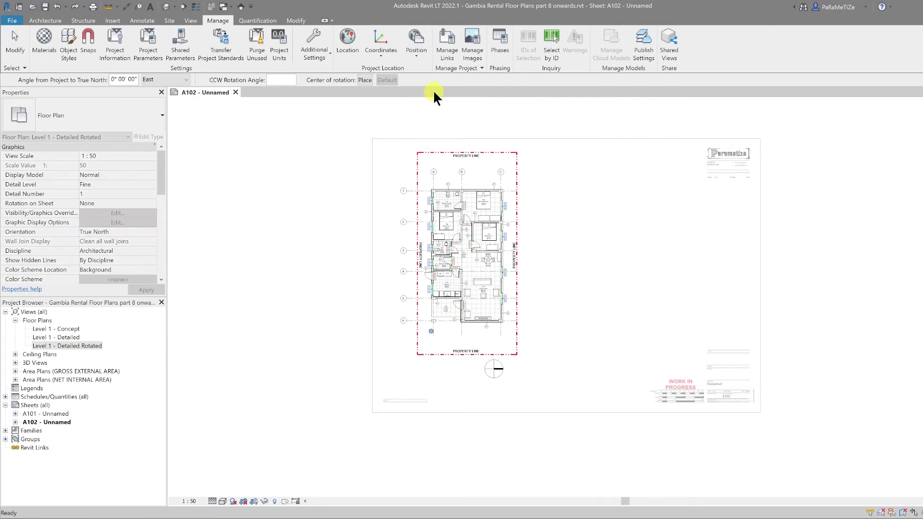
left_click(364, 80)
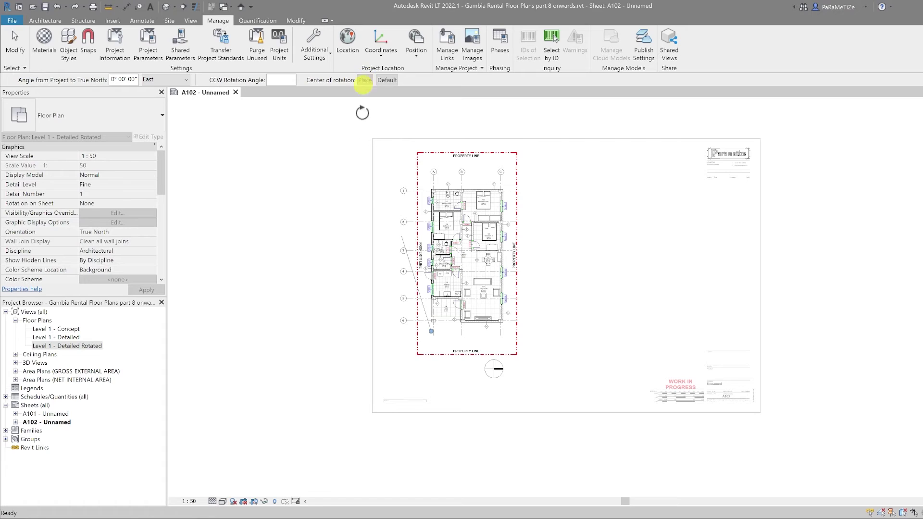
left_click(428, 374)
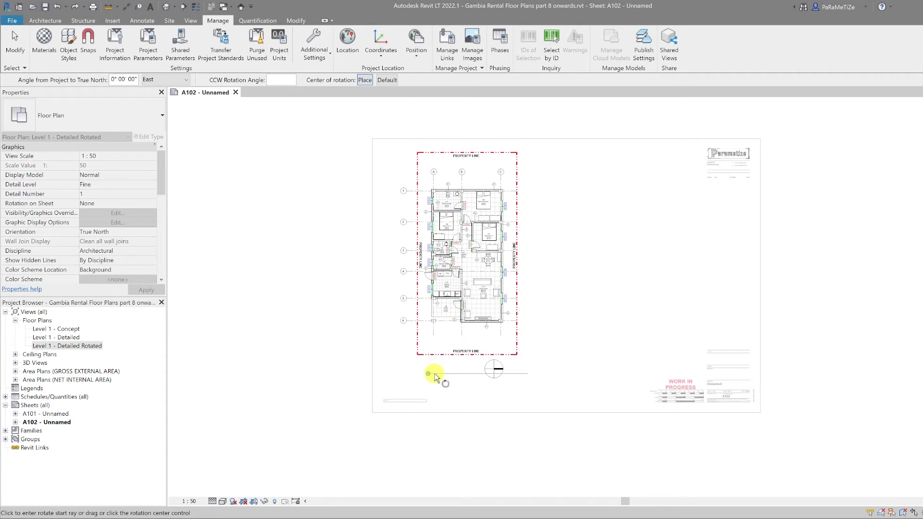
left_click(471, 375)
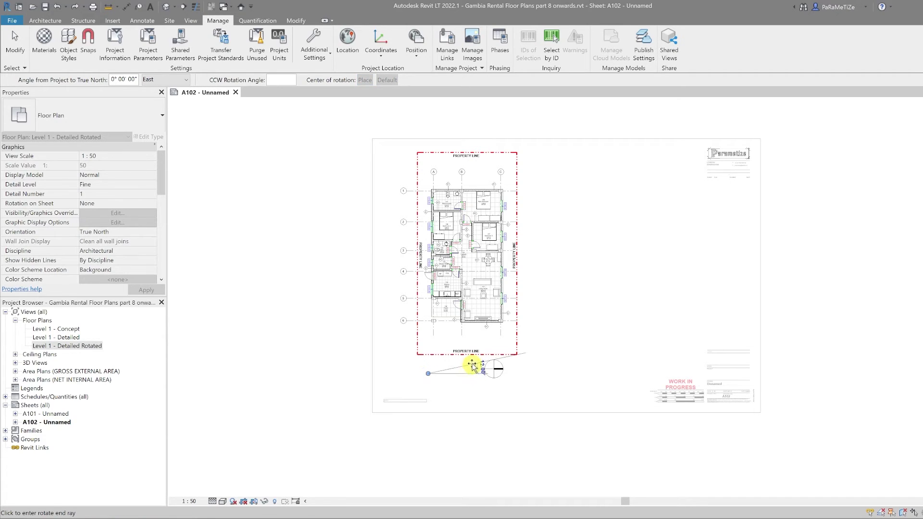
left_click(429, 339)
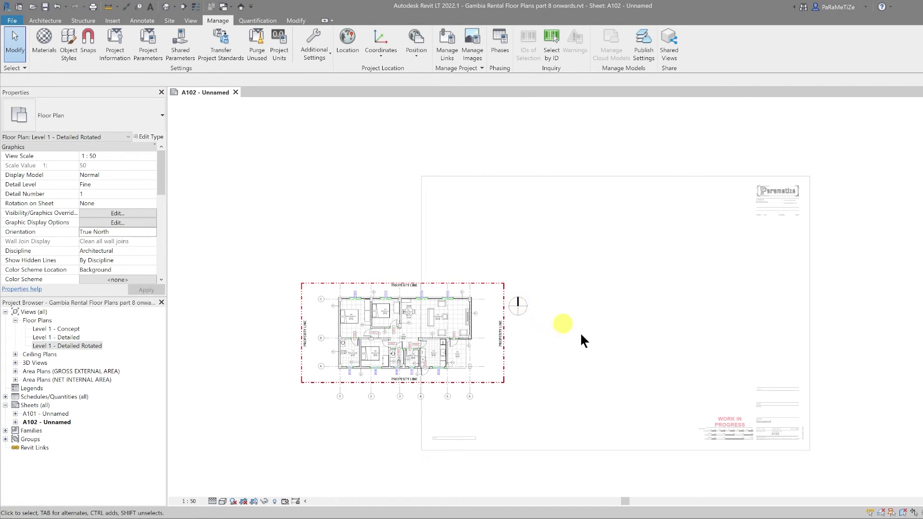
Deactivate the plan, drag its viewport up and right onto sheet A102, then reactivate it.
right_click(529, 316)
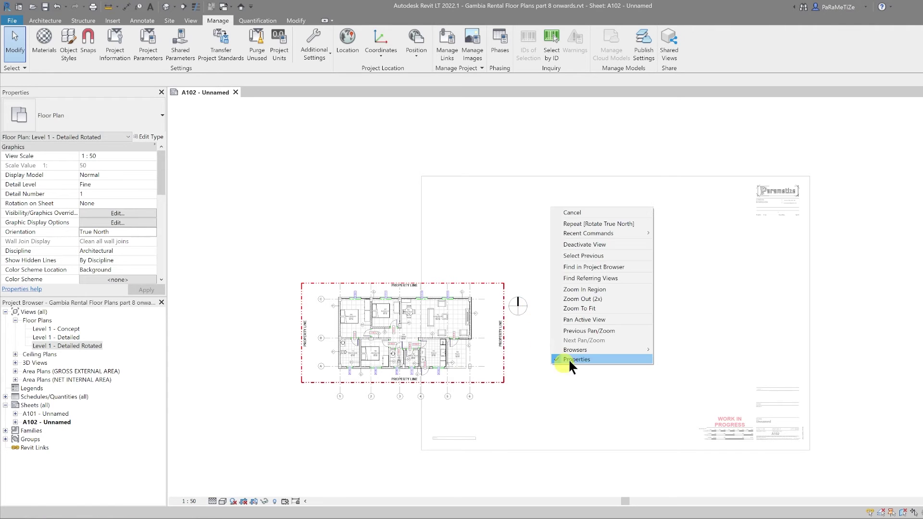
left_click(584, 245)
left_click(391, 381)
left_click_drag(392, 381, 655, 319)
scroll(649, 325, "up", 4)
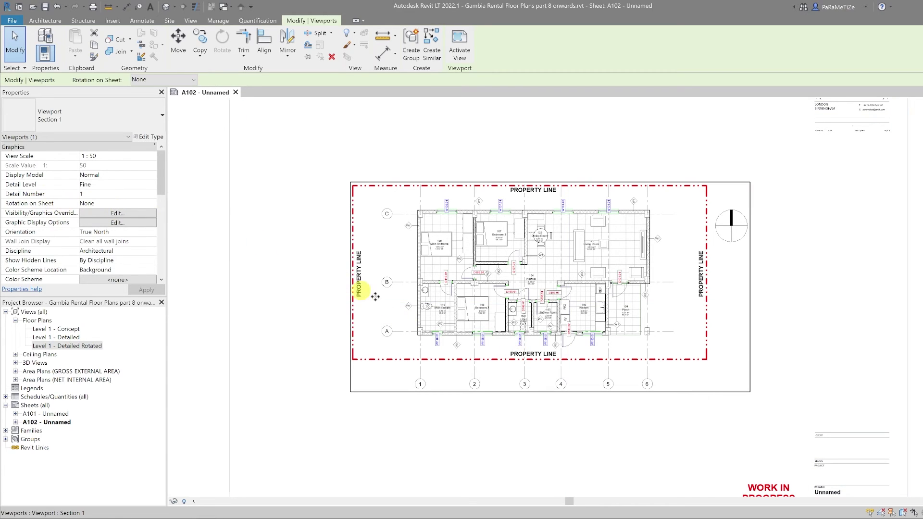
double_click(509, 350)
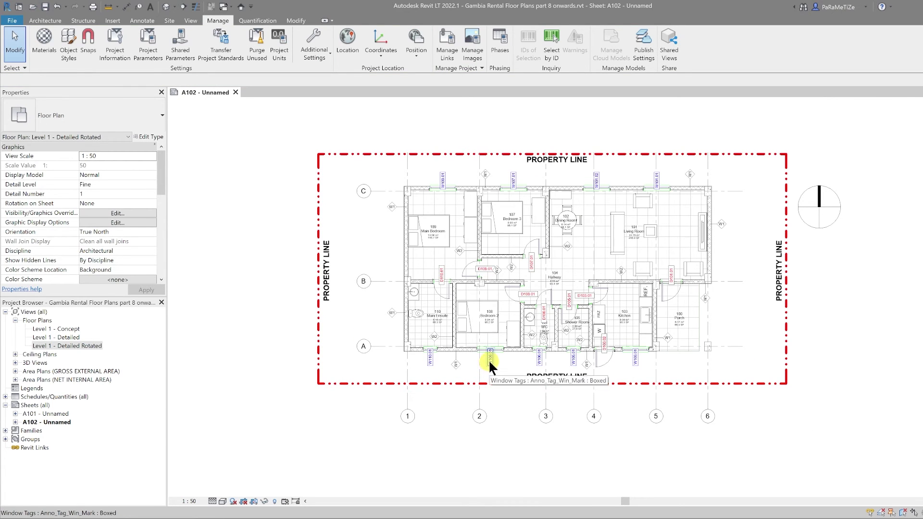
Select all window tags visible in the view and turn them horizontal.
left_click(488, 360)
right_click(488, 360)
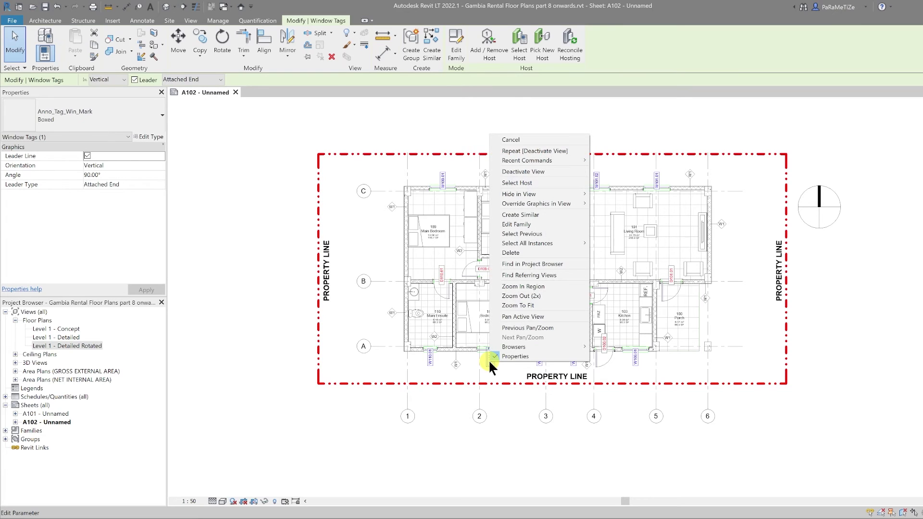
mouse_move(547, 244)
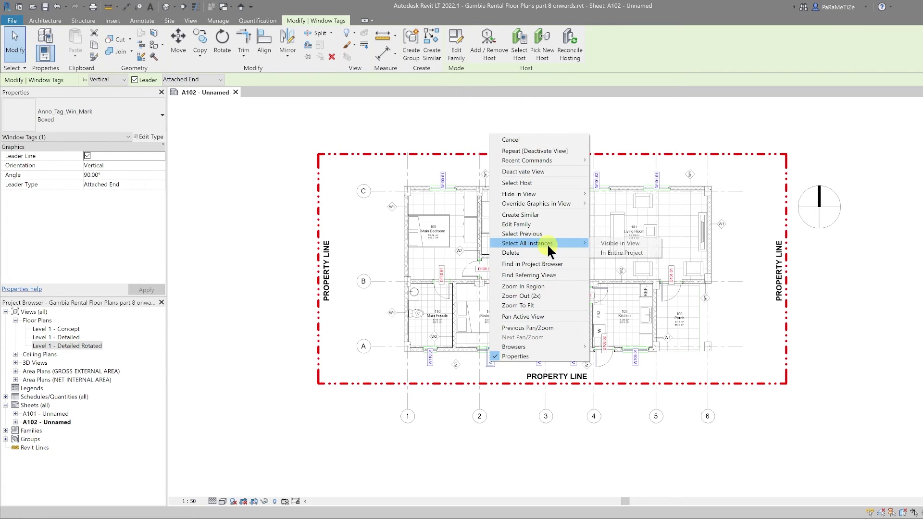
left_click(619, 242)
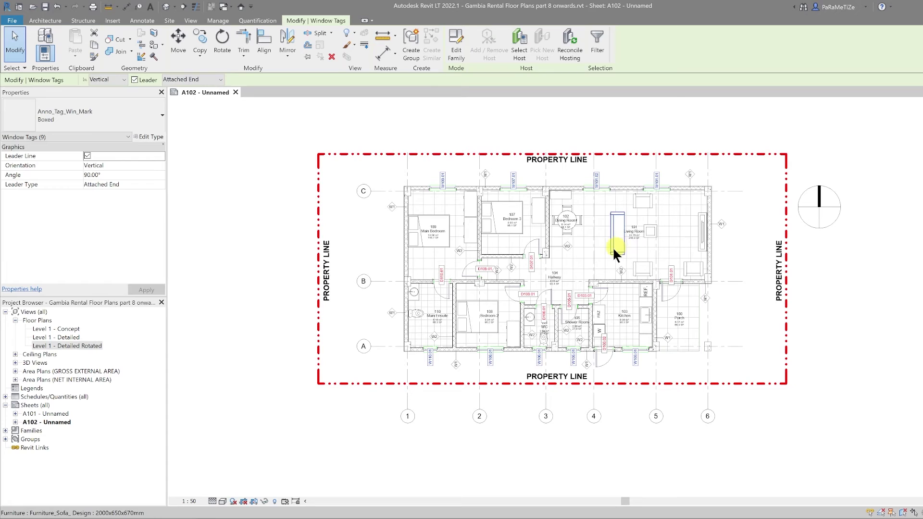
key("space")
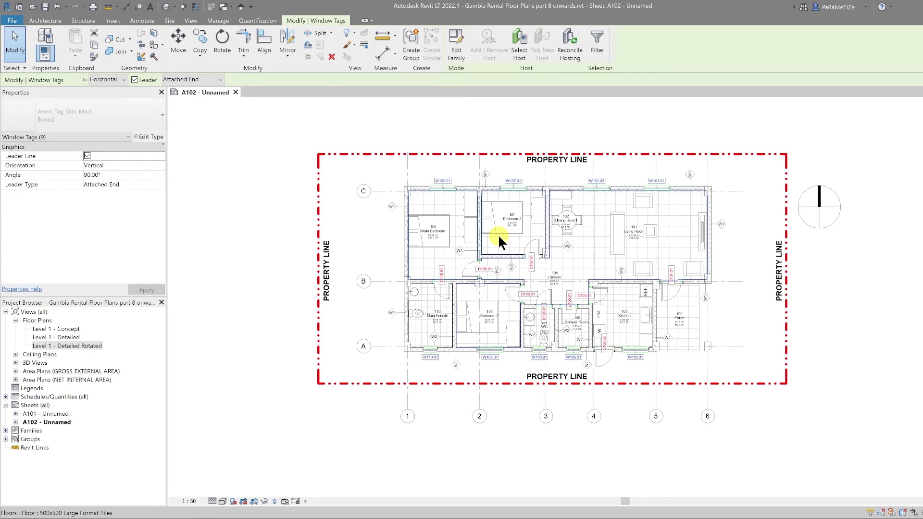
key("Escape")
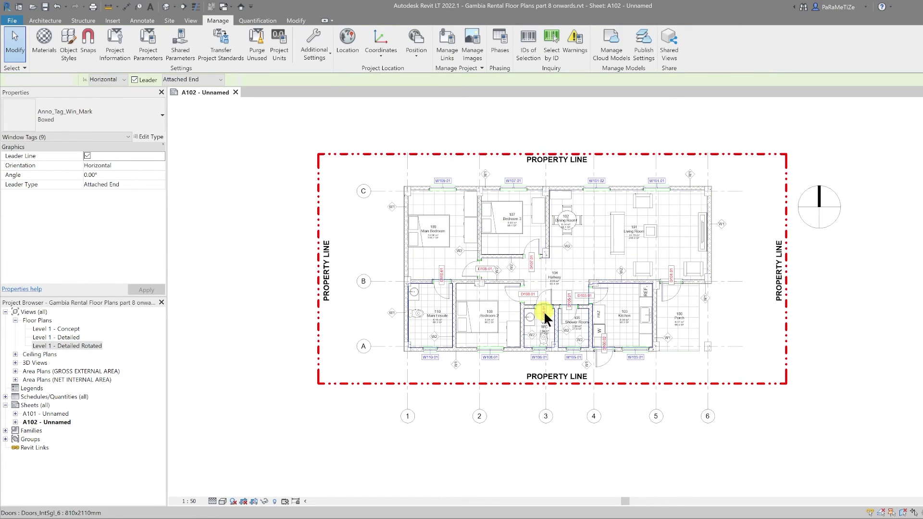
Select all door tags visible in the view and flip their orientation.
left_click(533, 293)
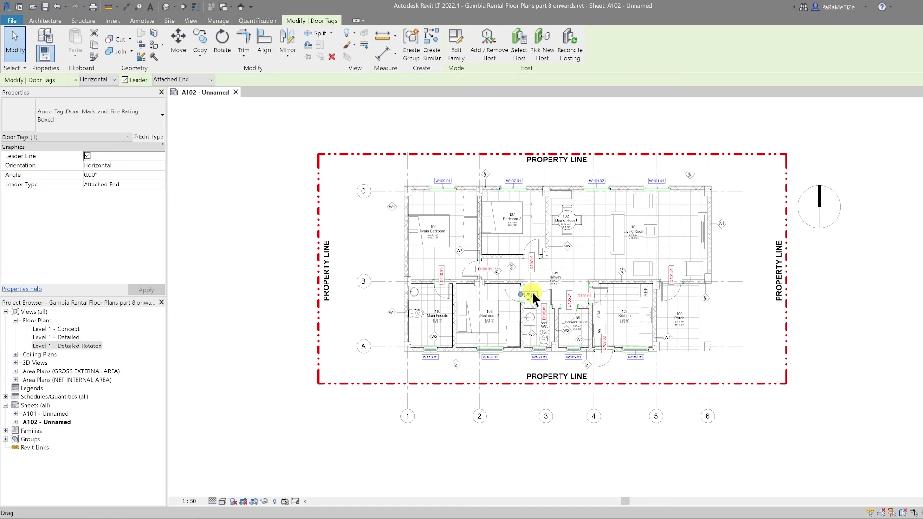
right_click(533, 293)
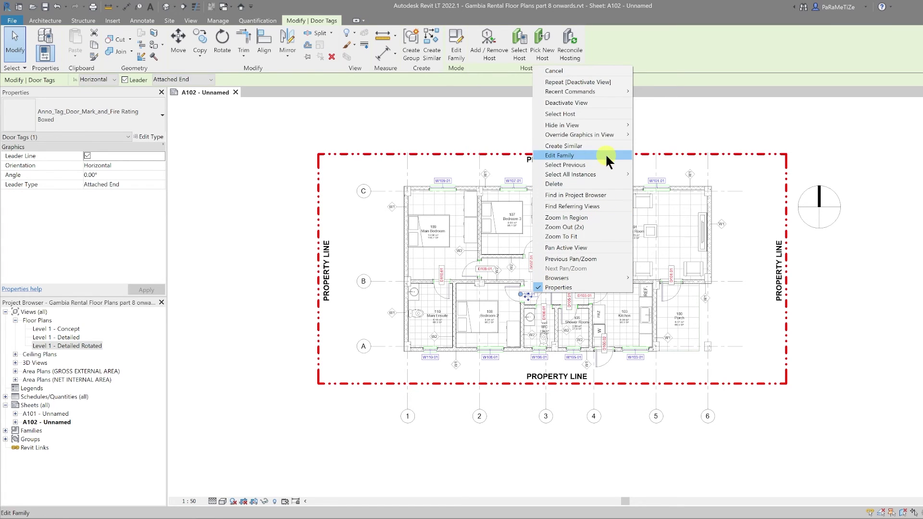
mouse_move(610, 174)
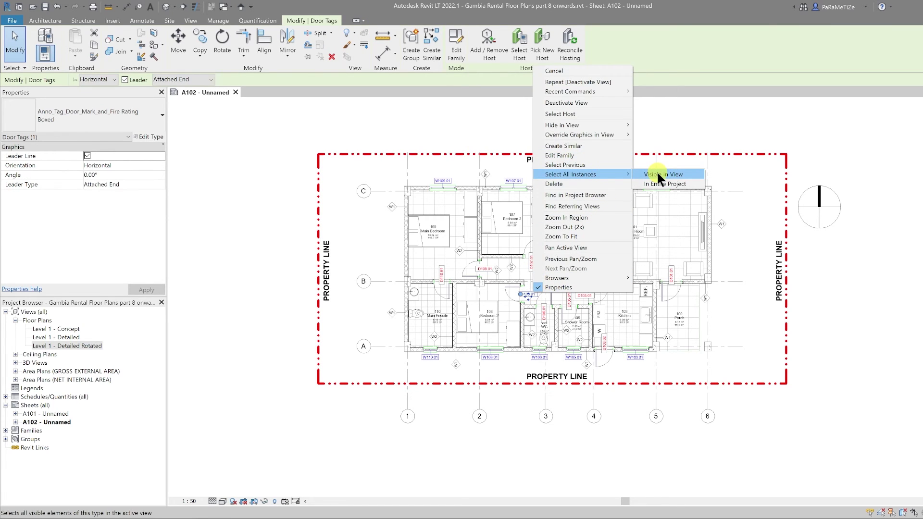
left_click(657, 174)
key("space")
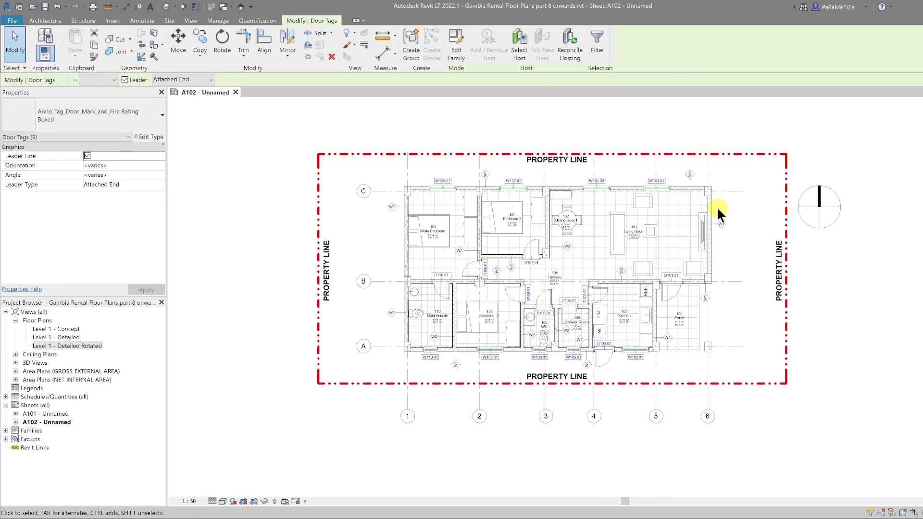
key("Escape")
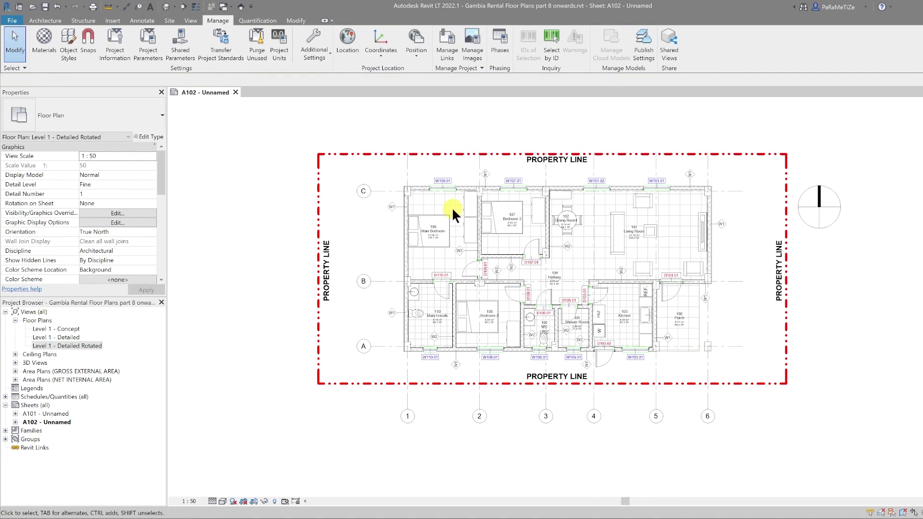
Select all wall tags visible in the view and flip their orientation.
left_click(486, 172)
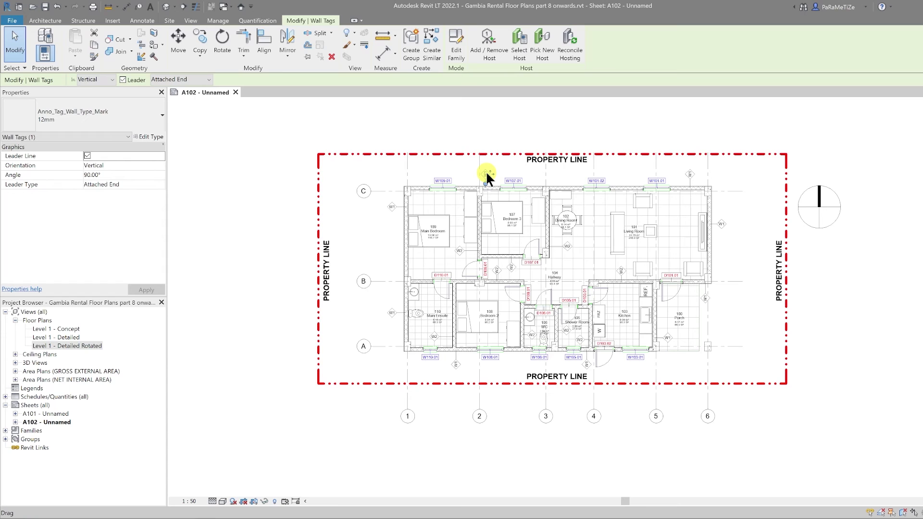
right_click(486, 174)
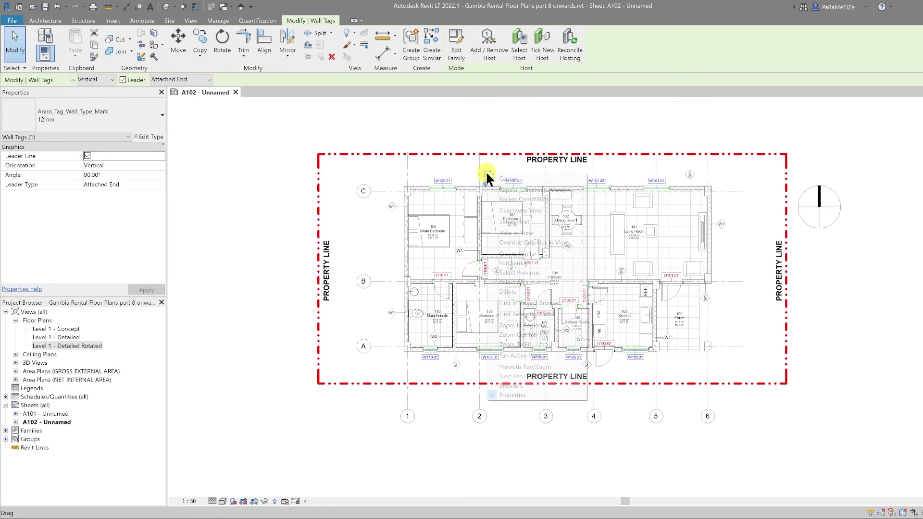
mouse_move(555, 241)
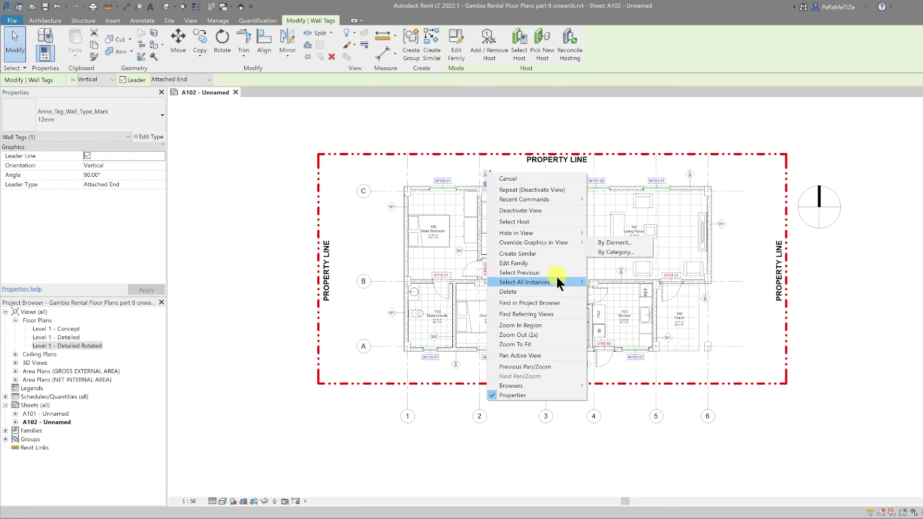
mouse_move(556, 282)
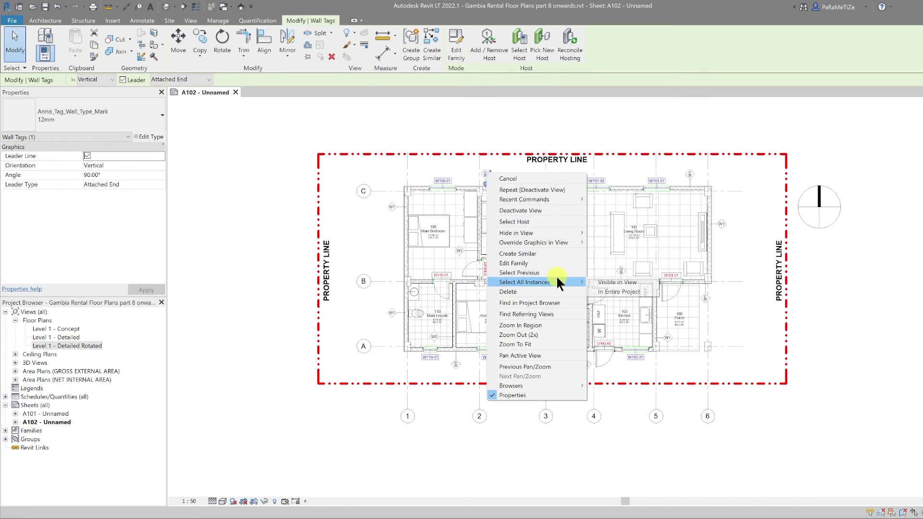
left_click(617, 282)
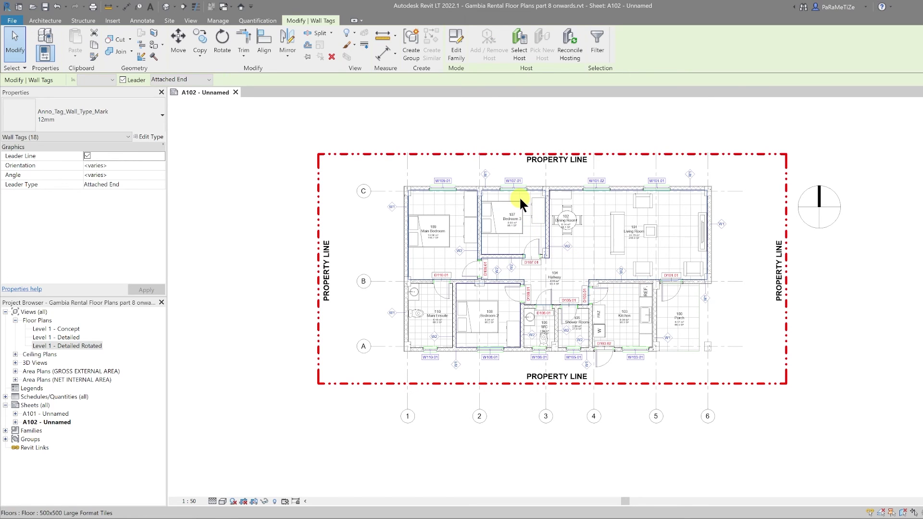
key("space")
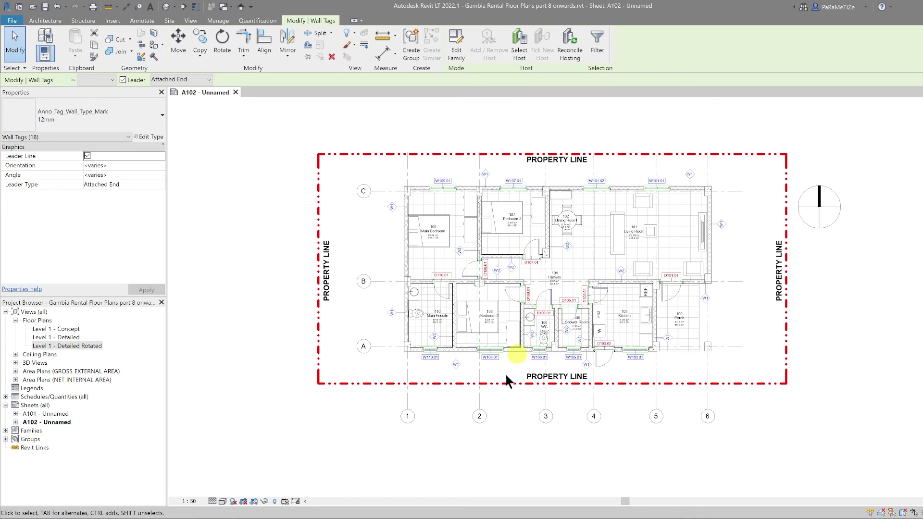
double_click(440, 419)
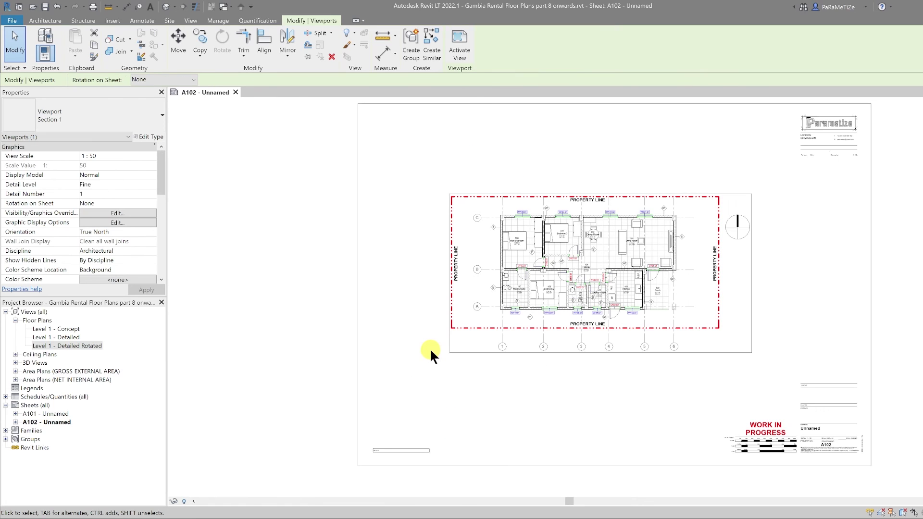